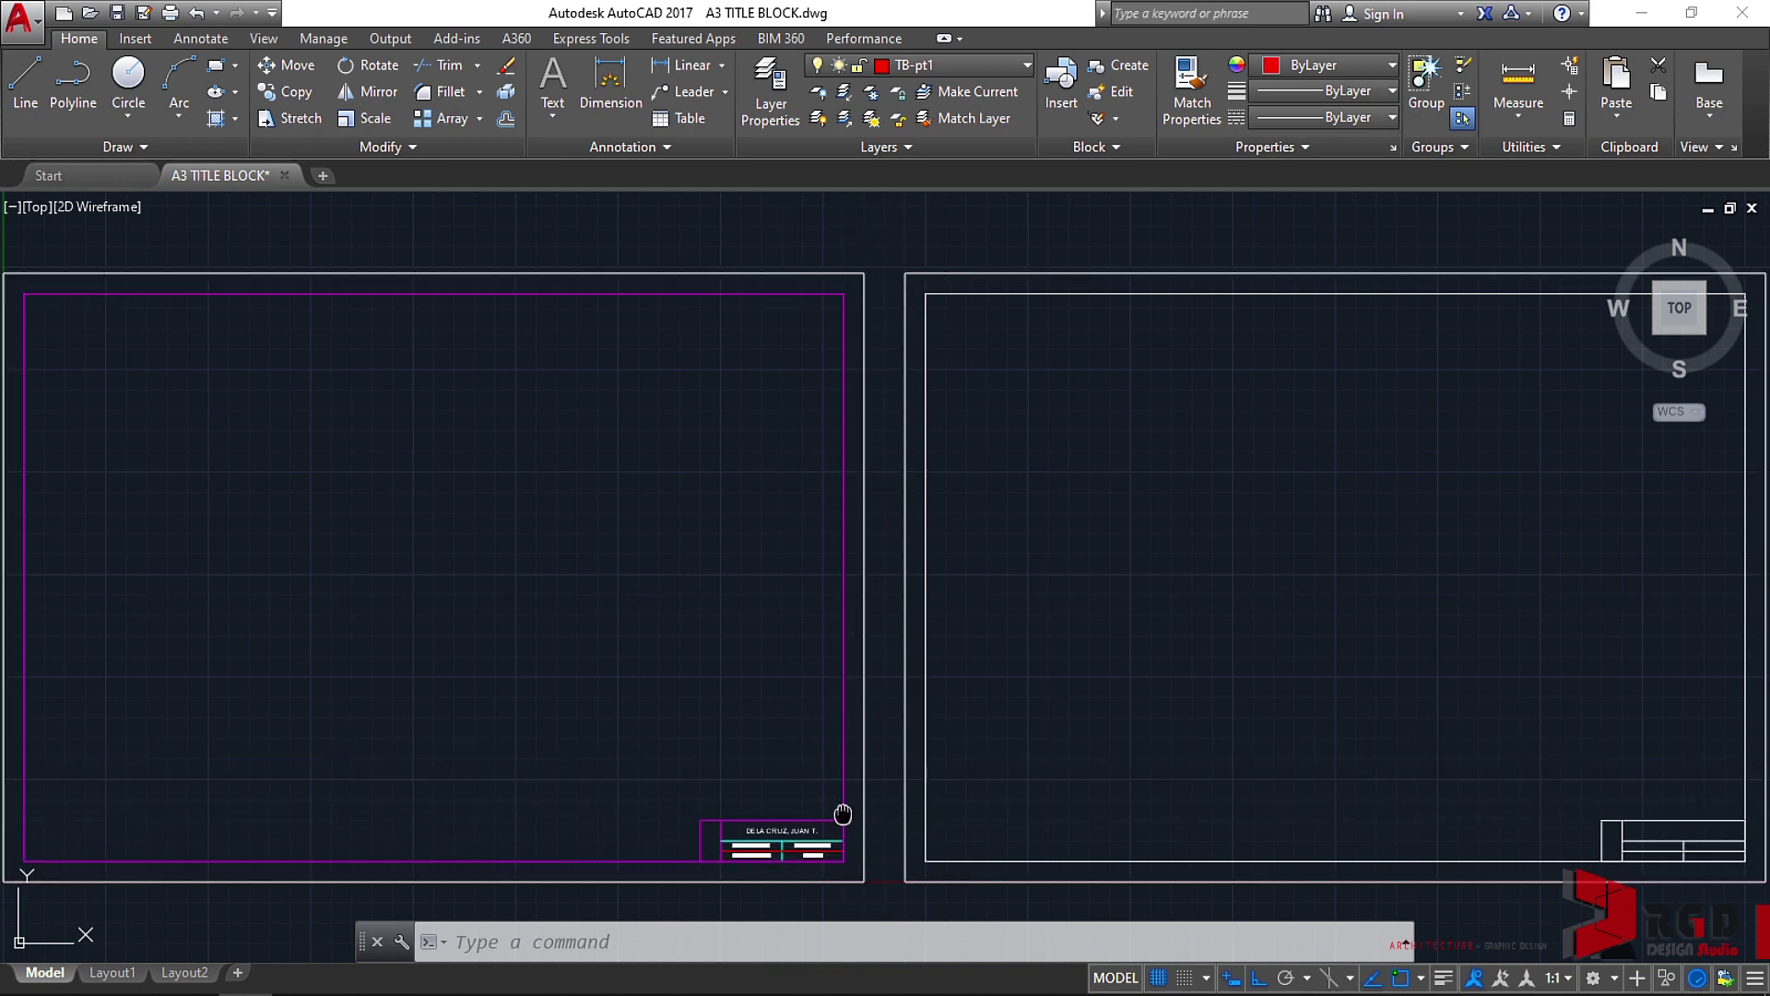
# Step: Zoom in and centre the title block so its name, COURSE NUMBER and EX PR-01 text read clearly
pyautogui.scroll(6, 843, 813)
pyautogui.moveTo(723, 775); pyautogui.dragTo(823, 696, button='middle')
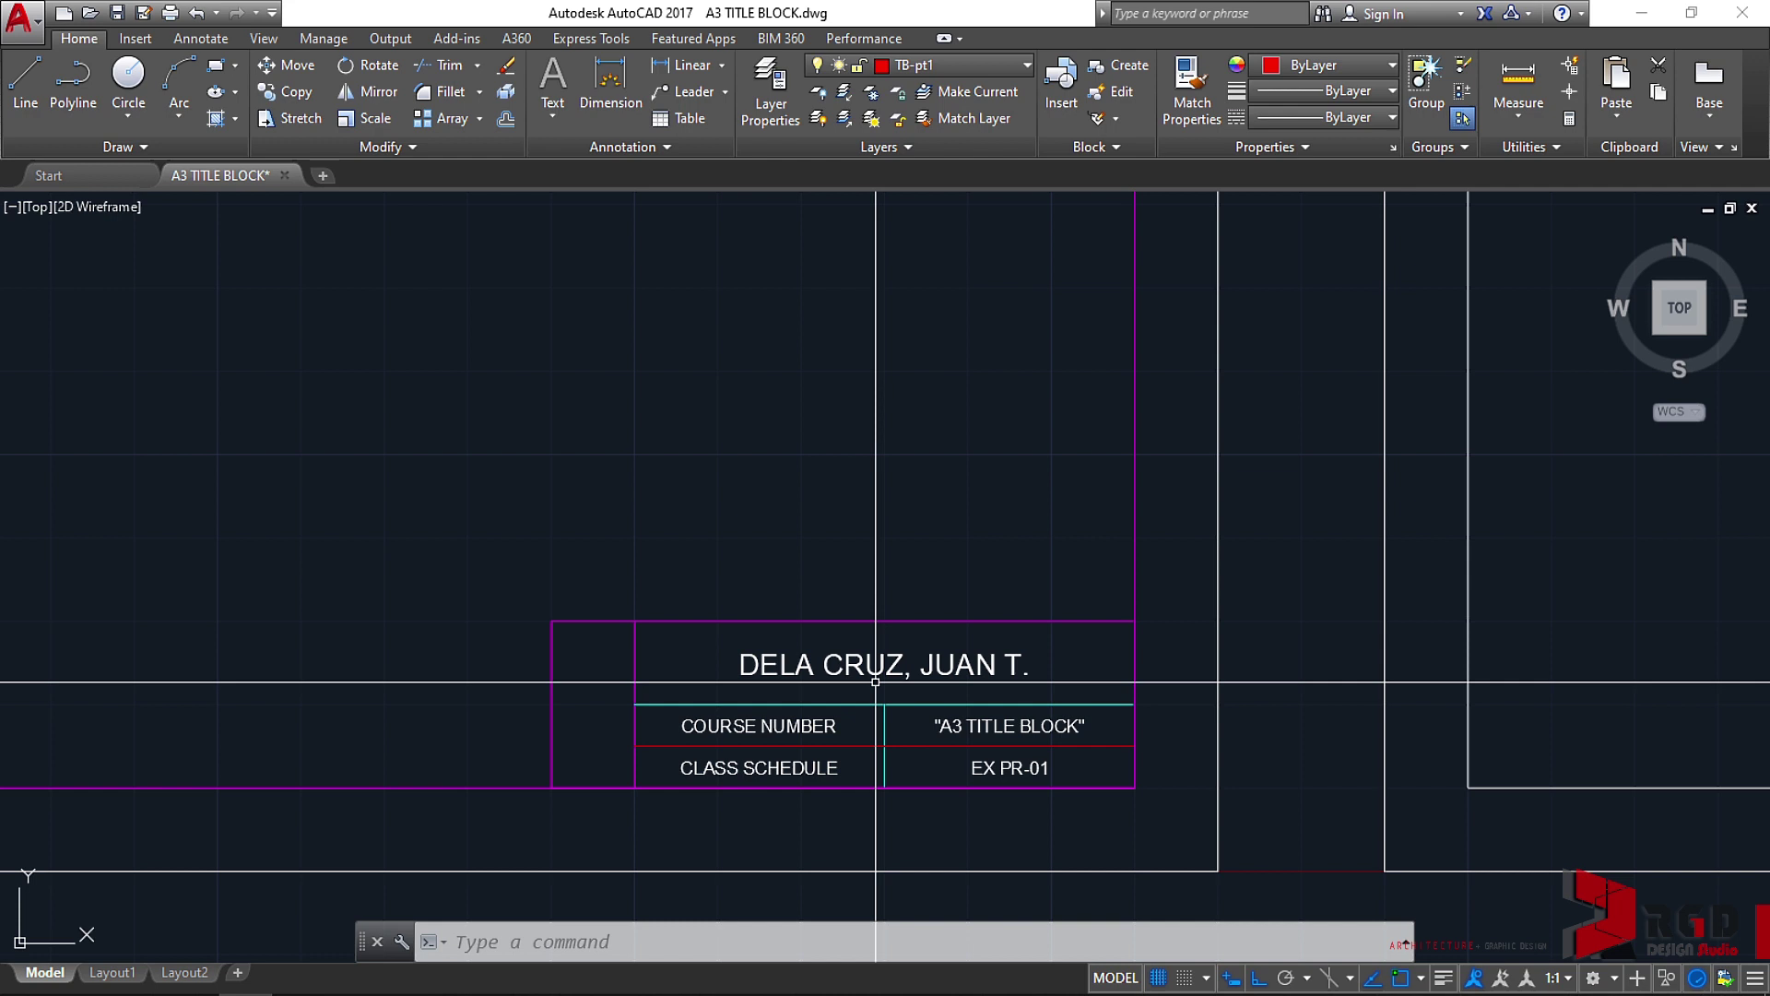
# Step: Open the Layer Properties Manager with LA and review the five layers, including TB-BORDER and current TB-pt1
pyautogui.write('LA')
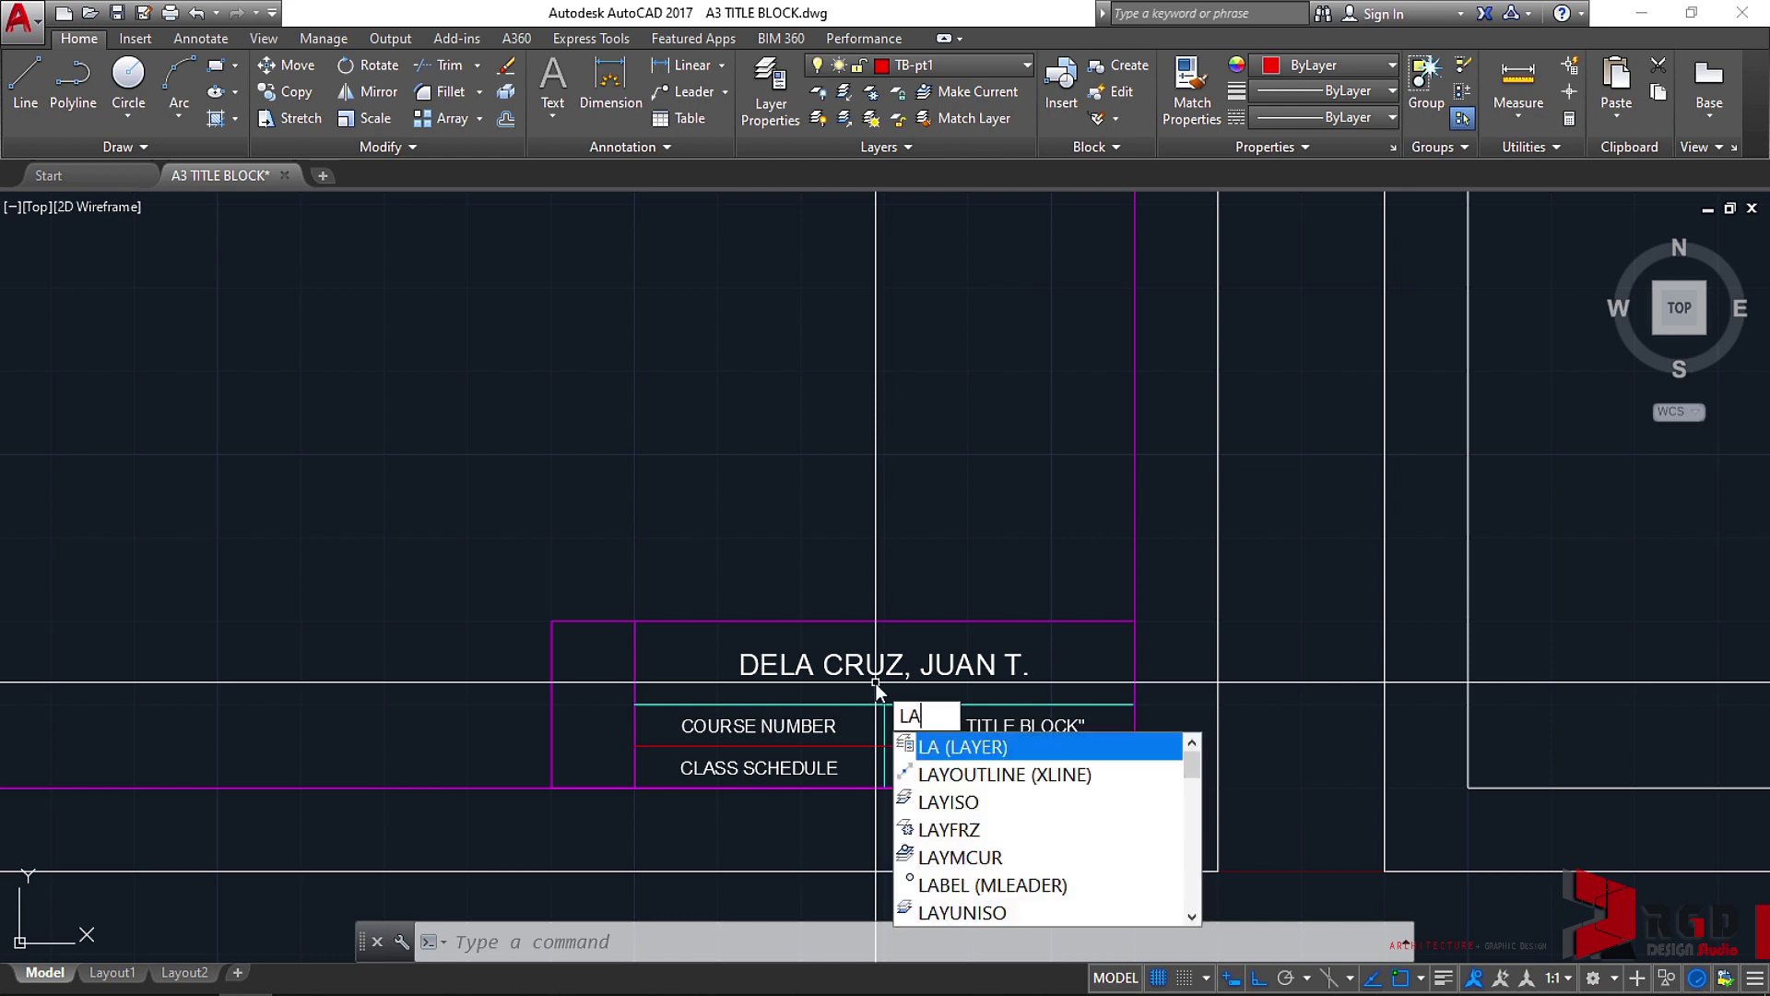
pyautogui.press('Return')
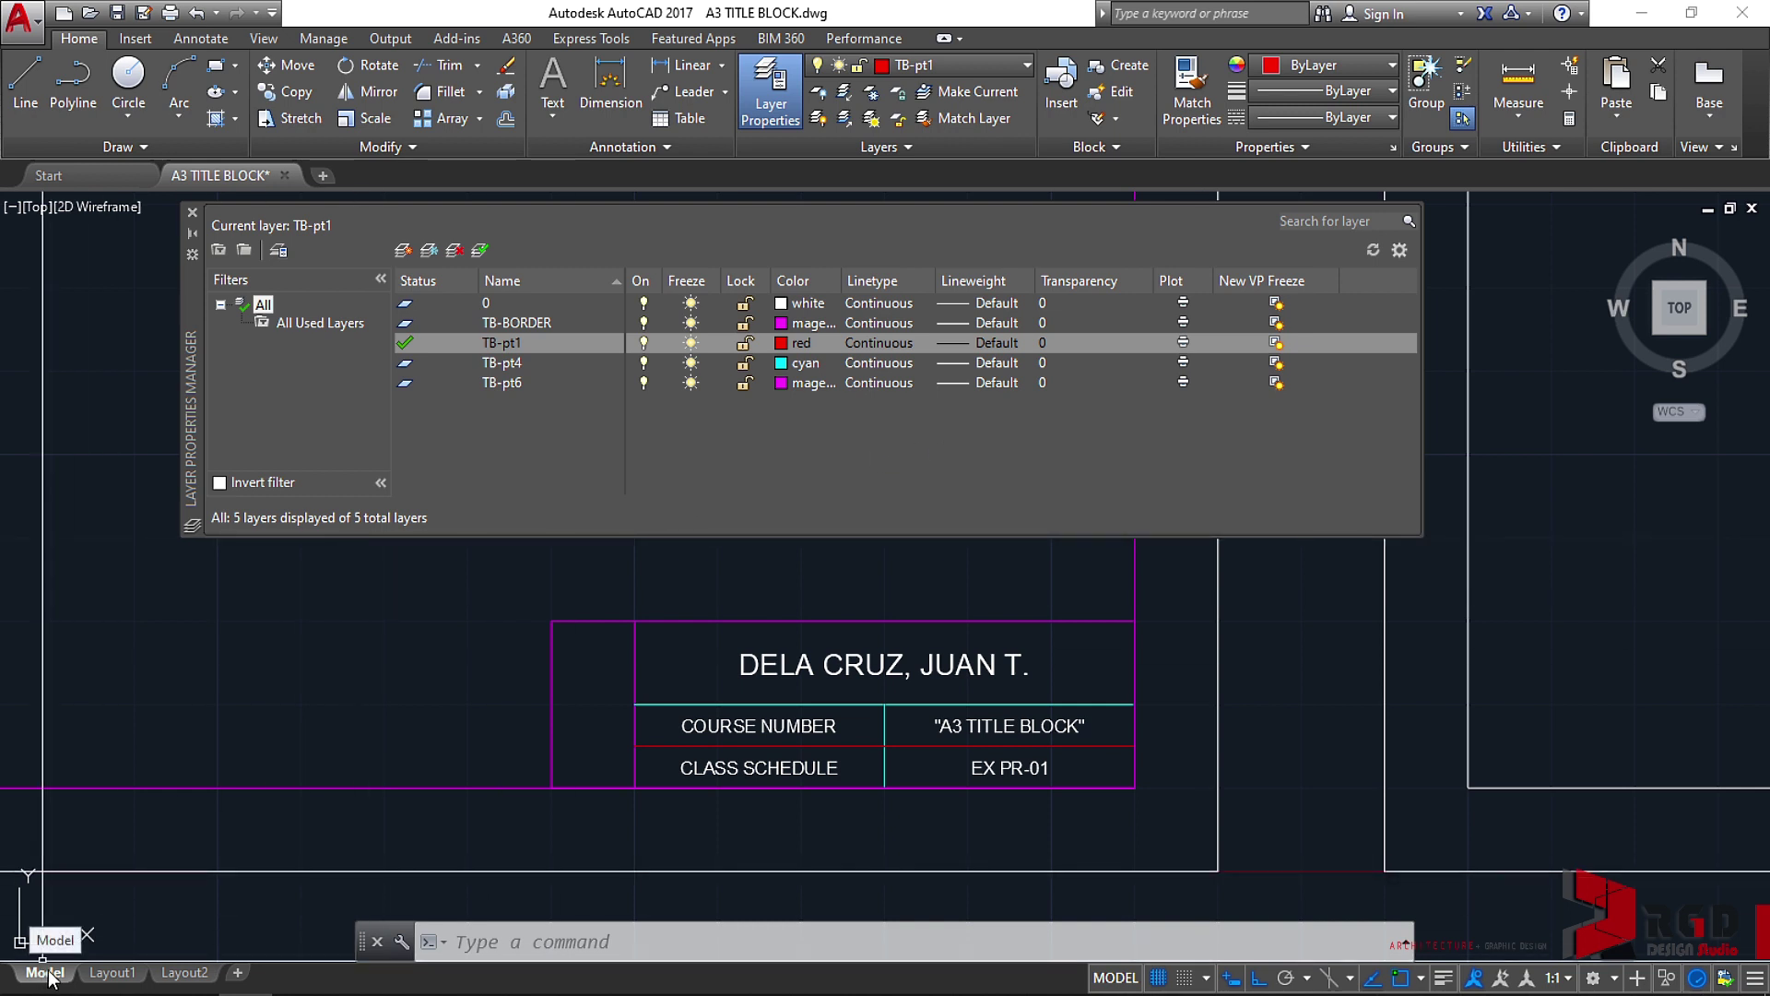
pyautogui.moveTo(120, 979)
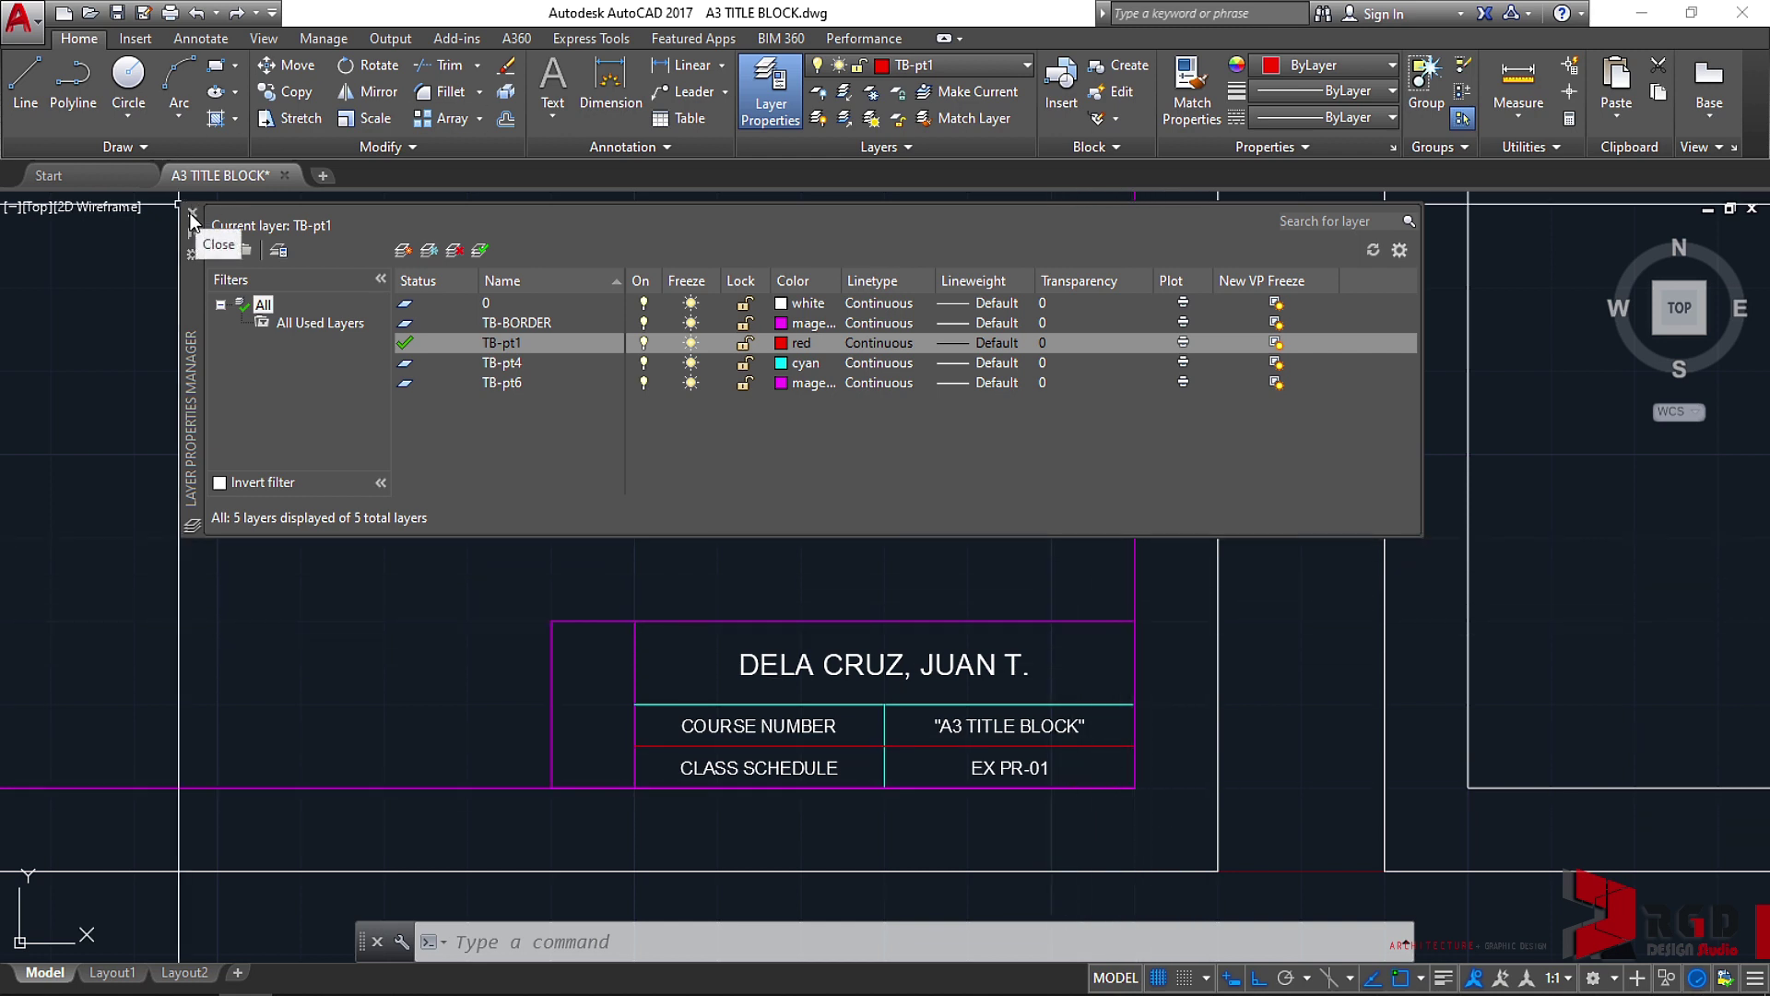
# Step: Close the Layer Properties Manager and zoom out and pan until the full A3 border and title block fit
pyautogui.click(766, 97)
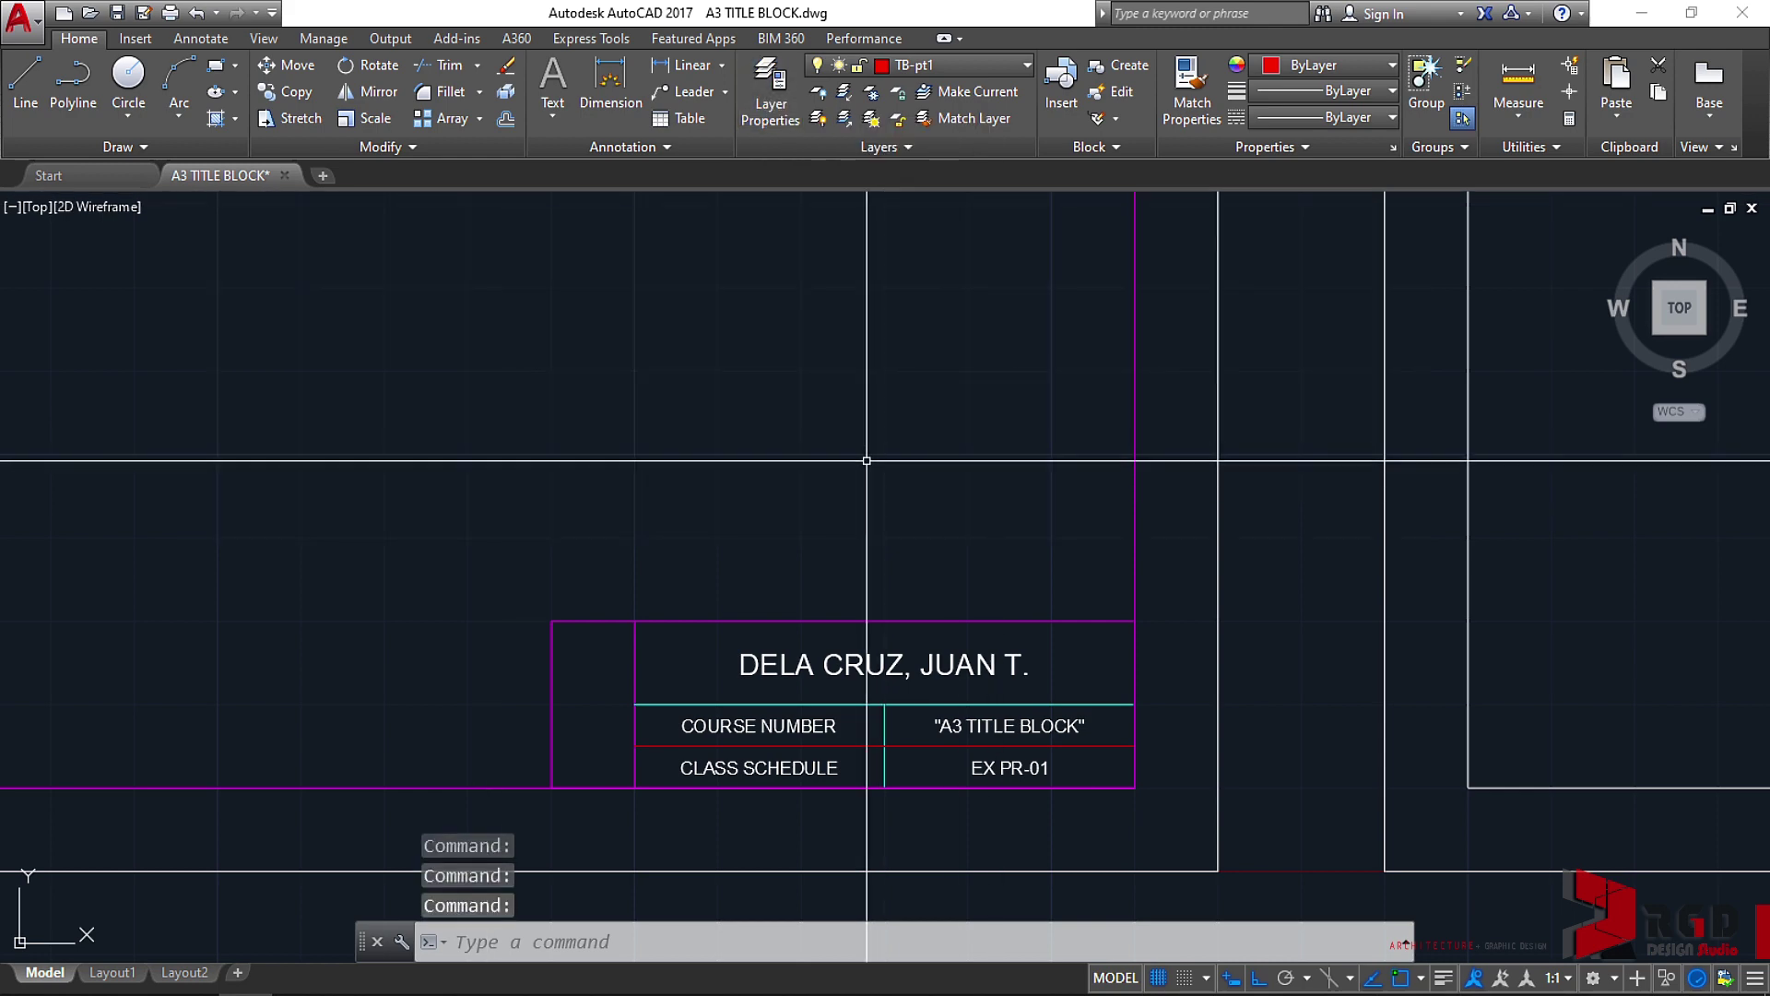
pyautogui.scroll(-5, 824, 446)
pyautogui.moveTo(778, 439)
pyautogui.mouseDown(button='middle')
pyautogui.moveTo(963, 631)
pyautogui.moveTo(1019, 751)
pyautogui.moveTo(1039, 727)
pyautogui.mouseUp(button='middle')
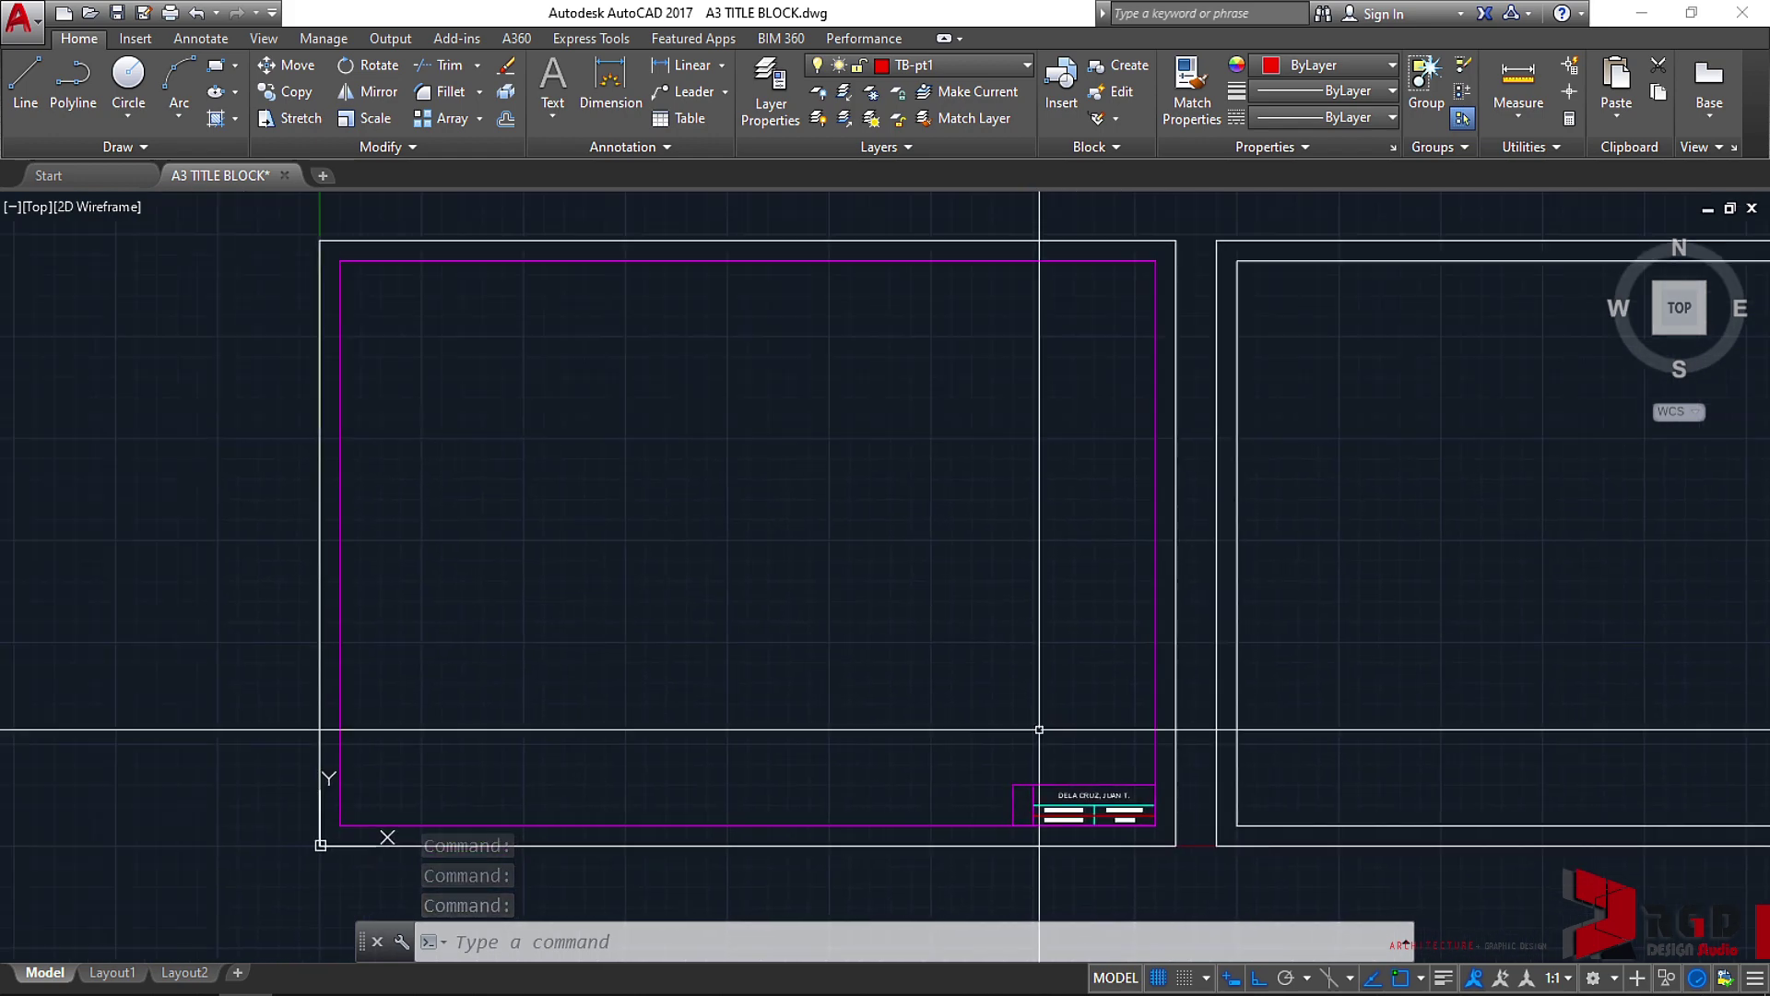
pyautogui.moveTo(769, 523); pyautogui.dragTo(815, 527, button='middle')
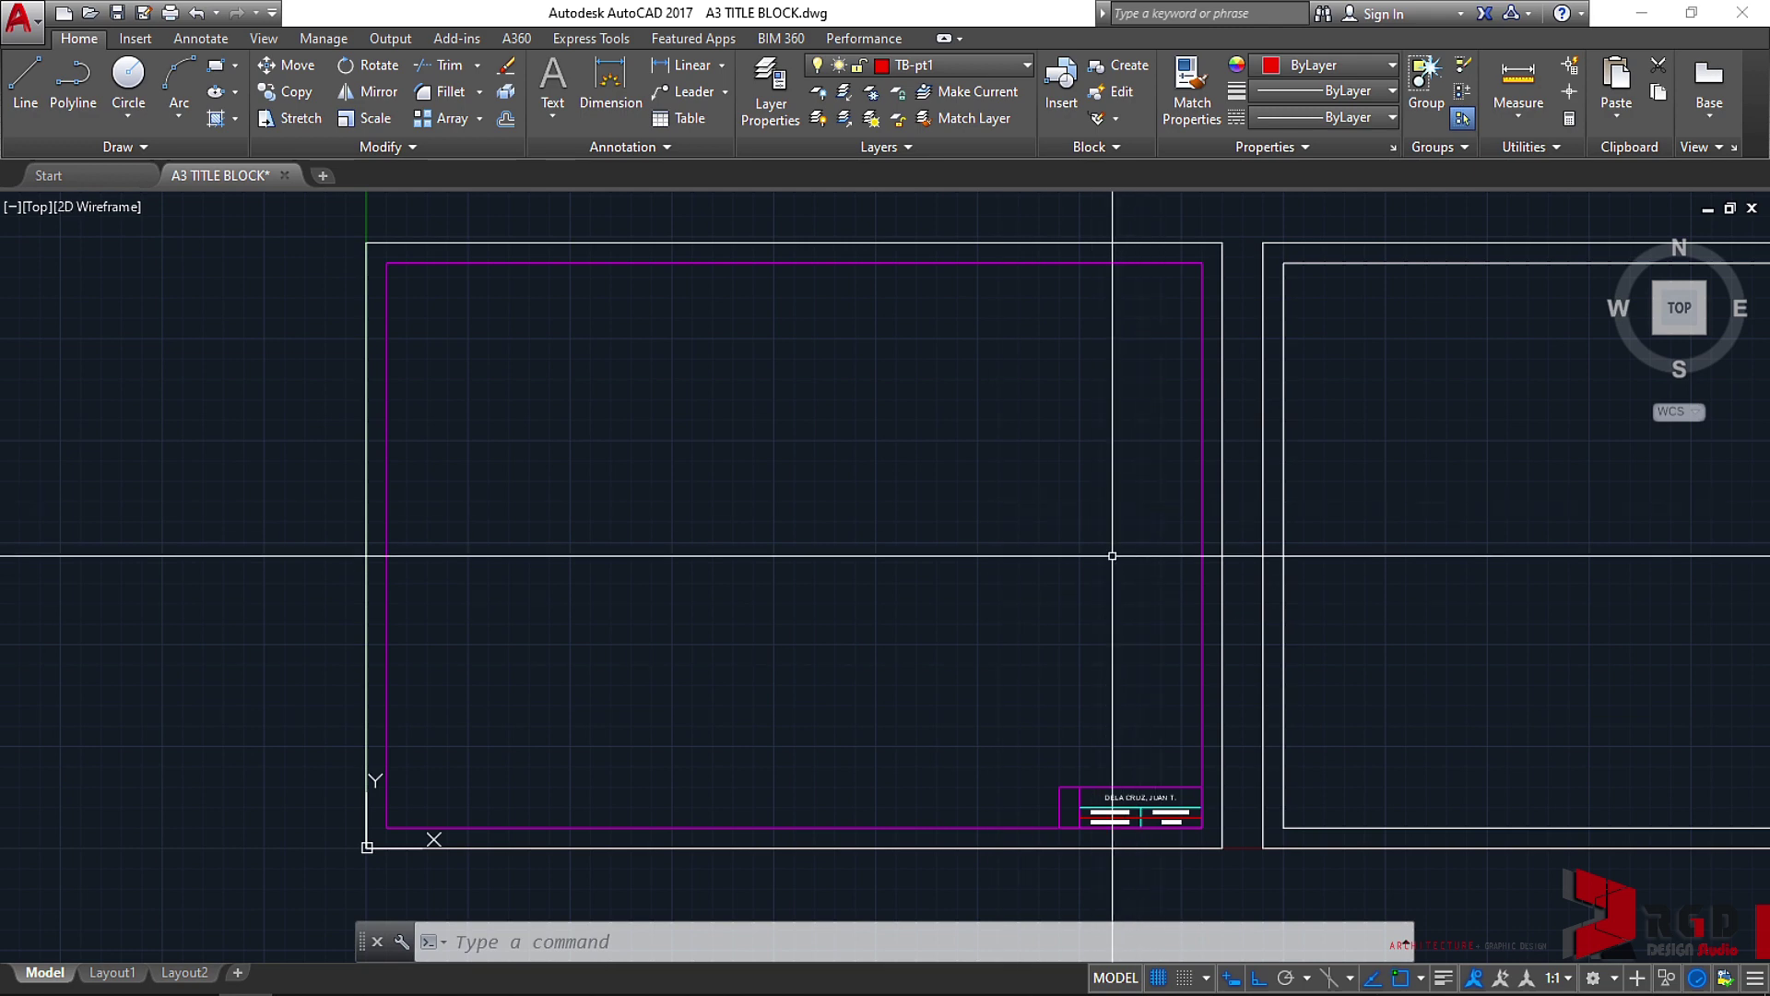
pyautogui.moveTo(620, 612); pyautogui.dragTo(703, 616, button='middle')
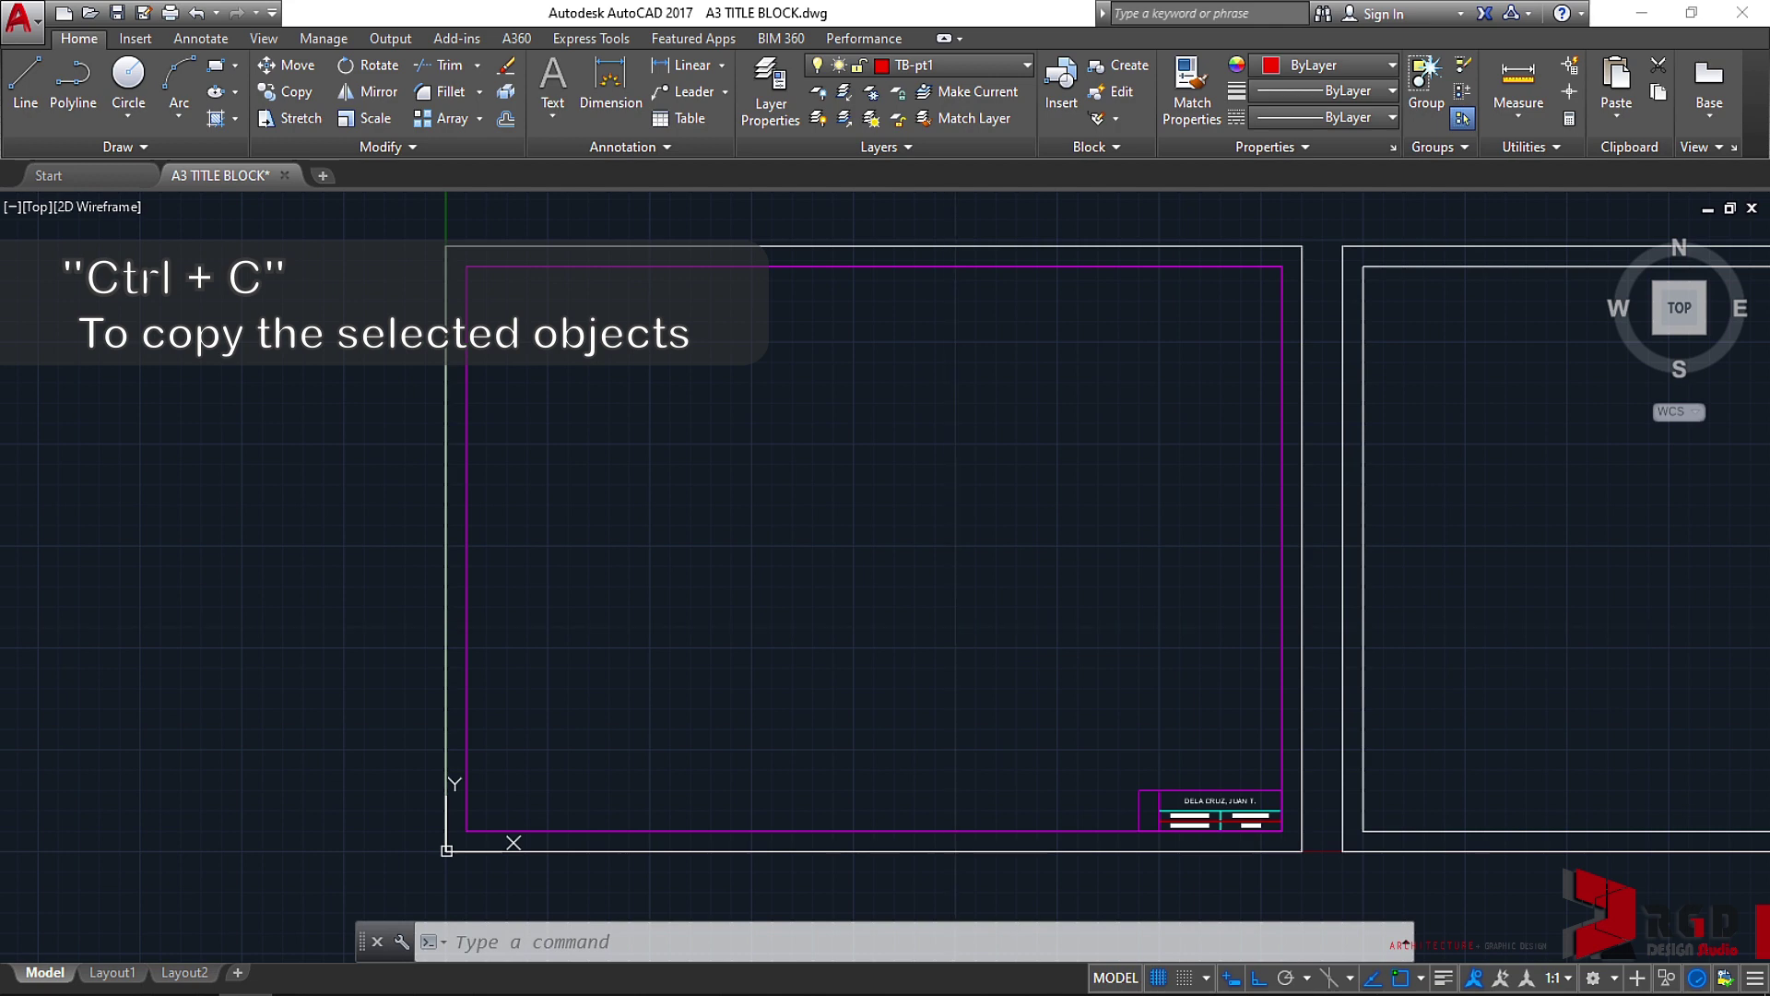
# Step: Open the Plot - Model dialog with Ctrl+P
pyautogui.hotkey('ctrl', 'p')
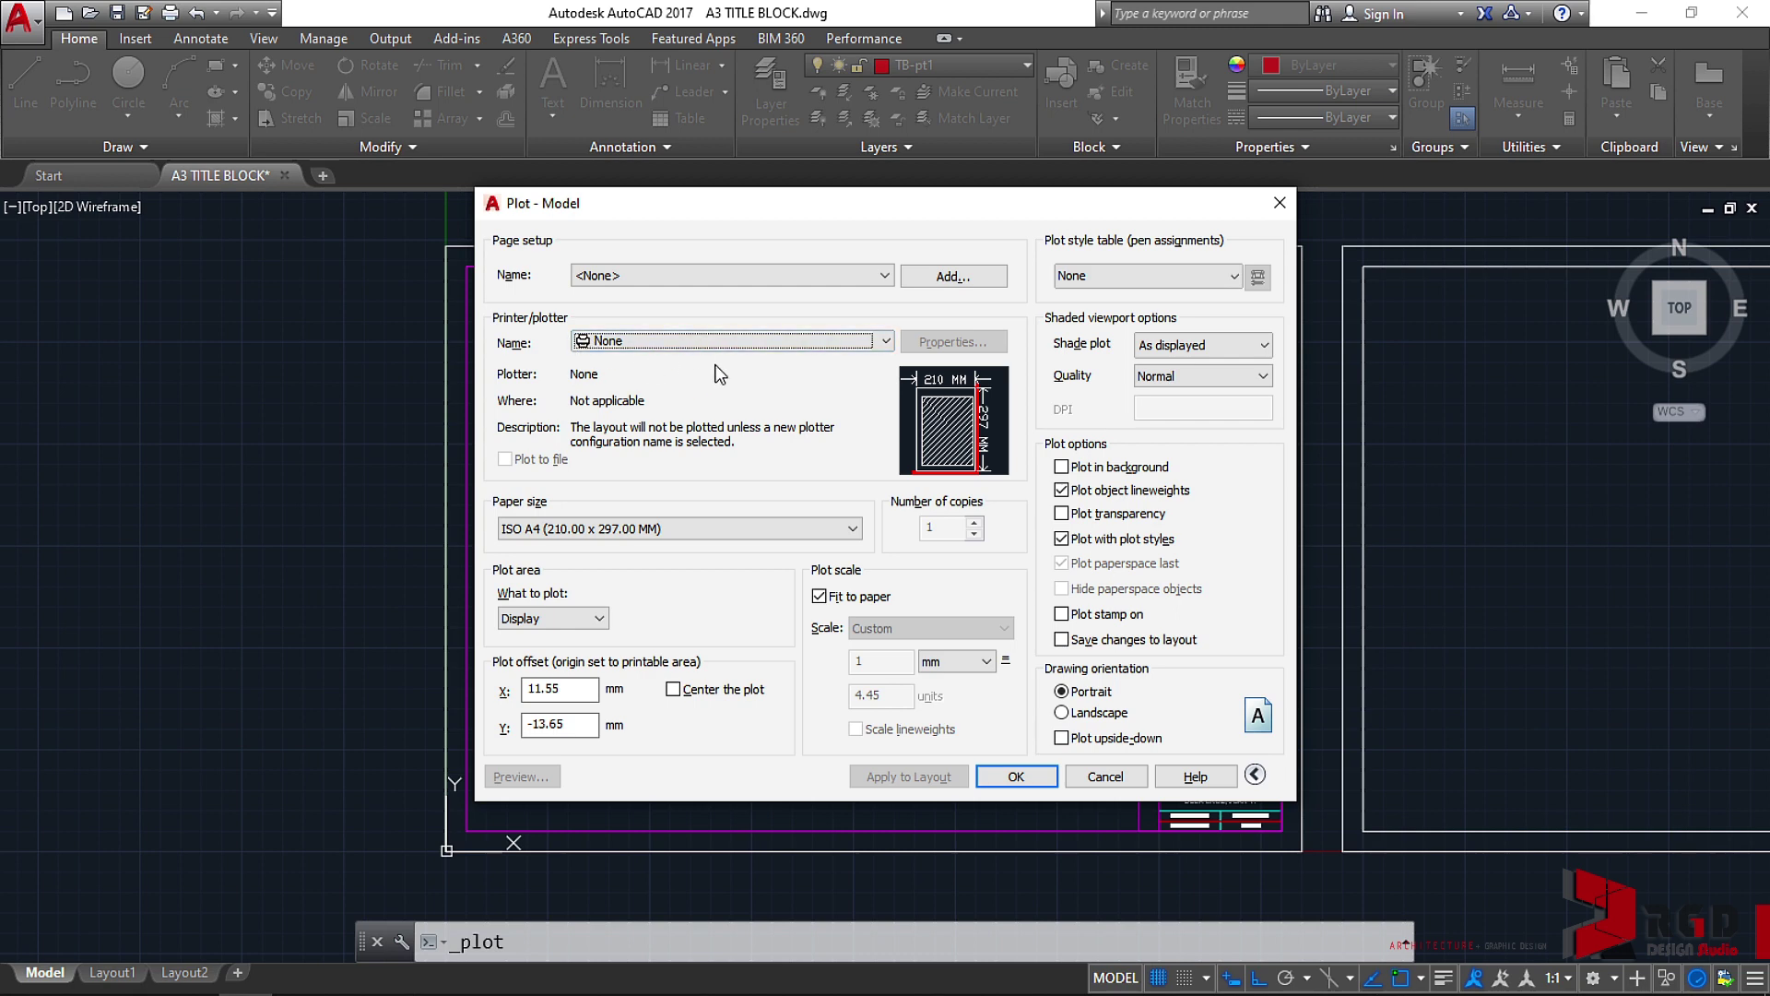
# Step: Choose DWG To PDF.pc3 as the printer/plotter
pyautogui.click(886, 342)
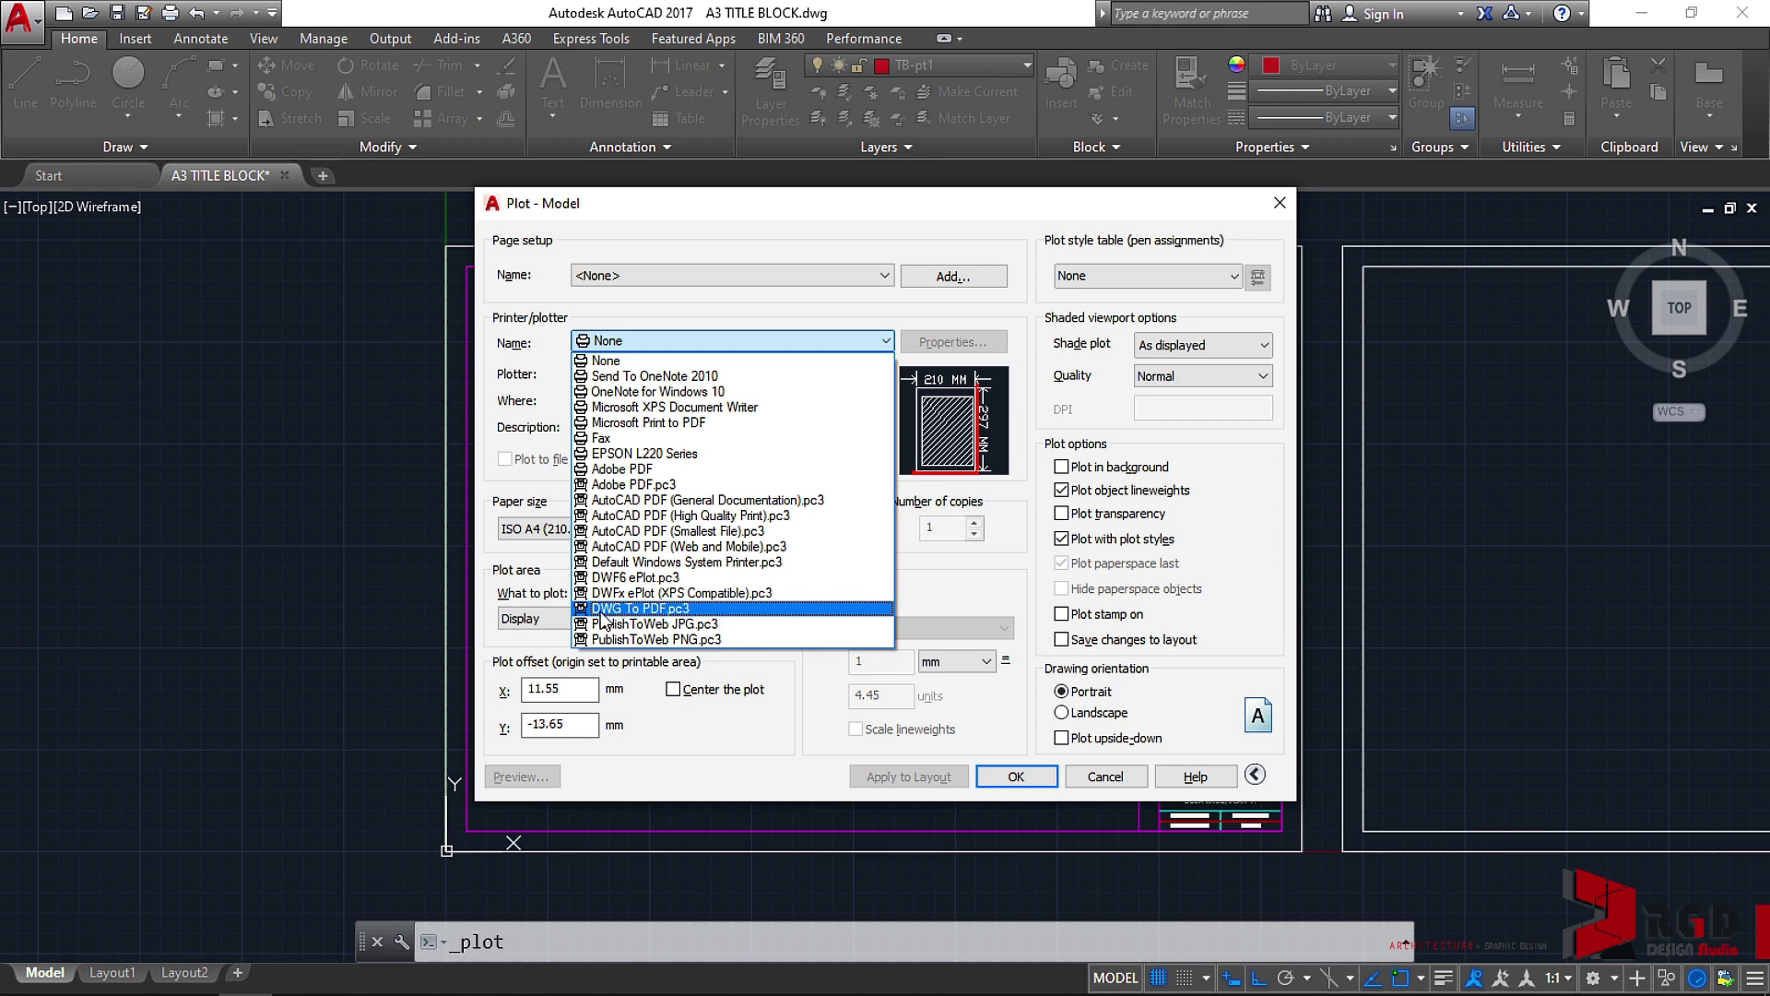
pyautogui.click(676, 610)
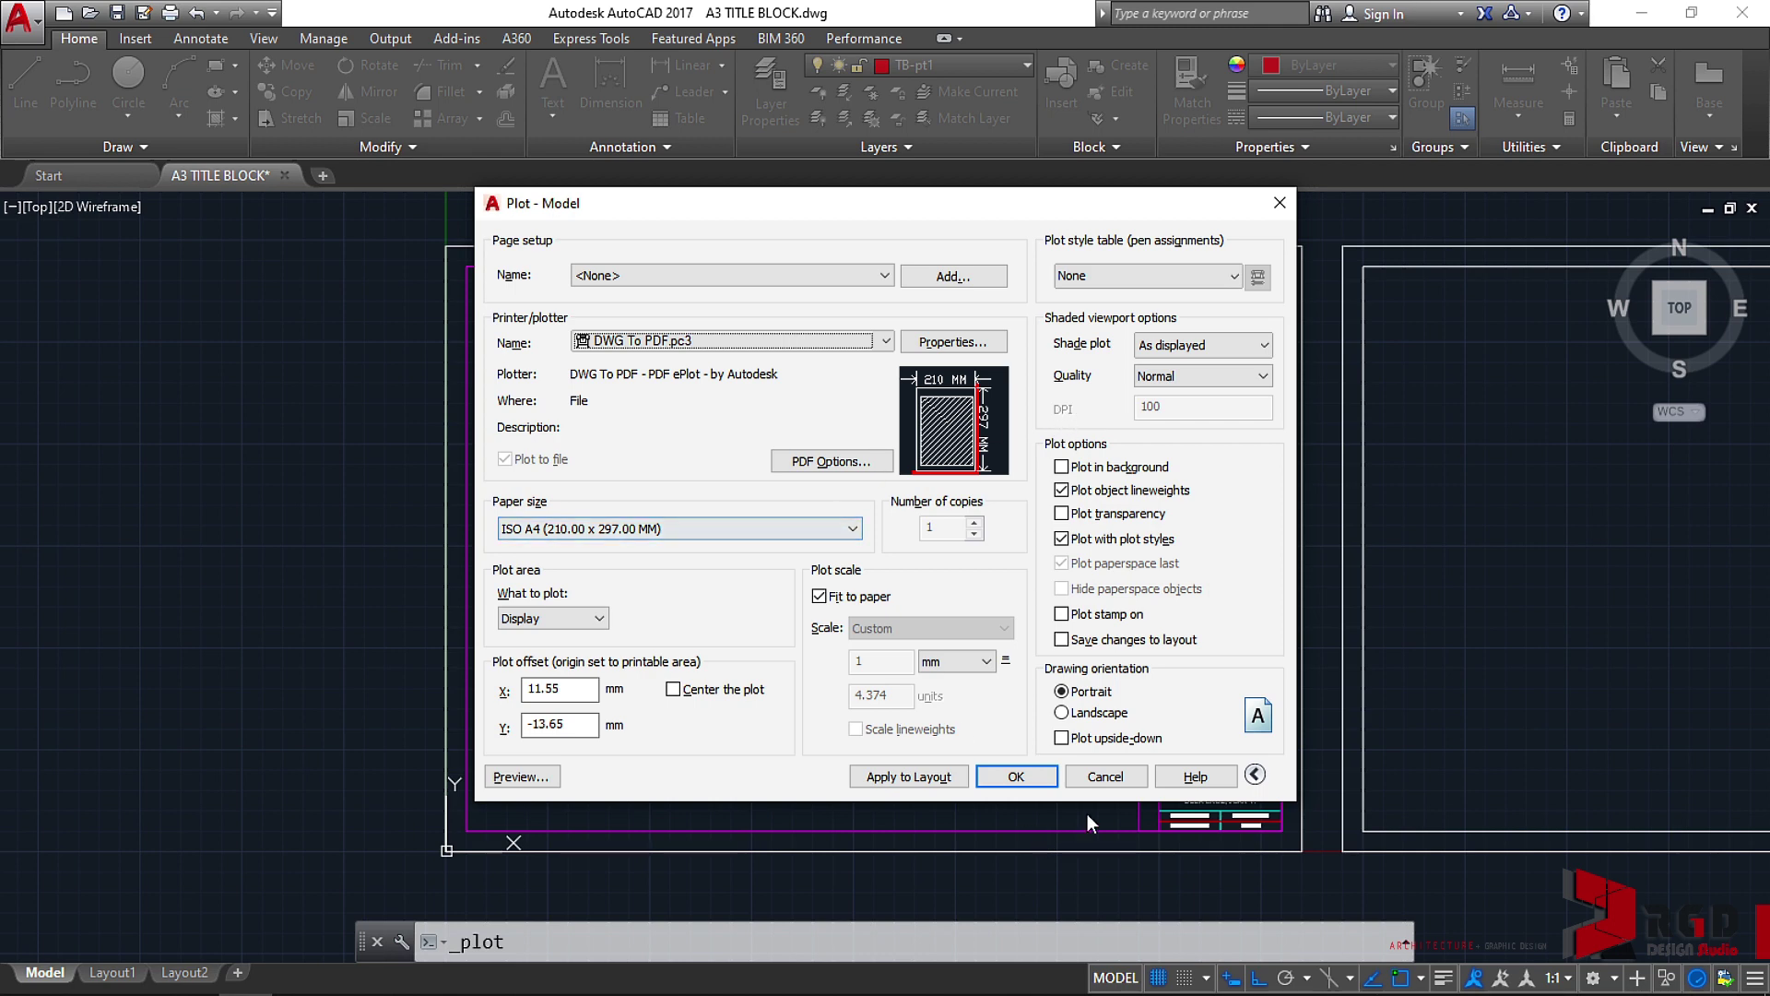
# Step: Pick ISO A3 (420.00 x 297.00 MM) from the Paper size list
pyautogui.click(853, 529)
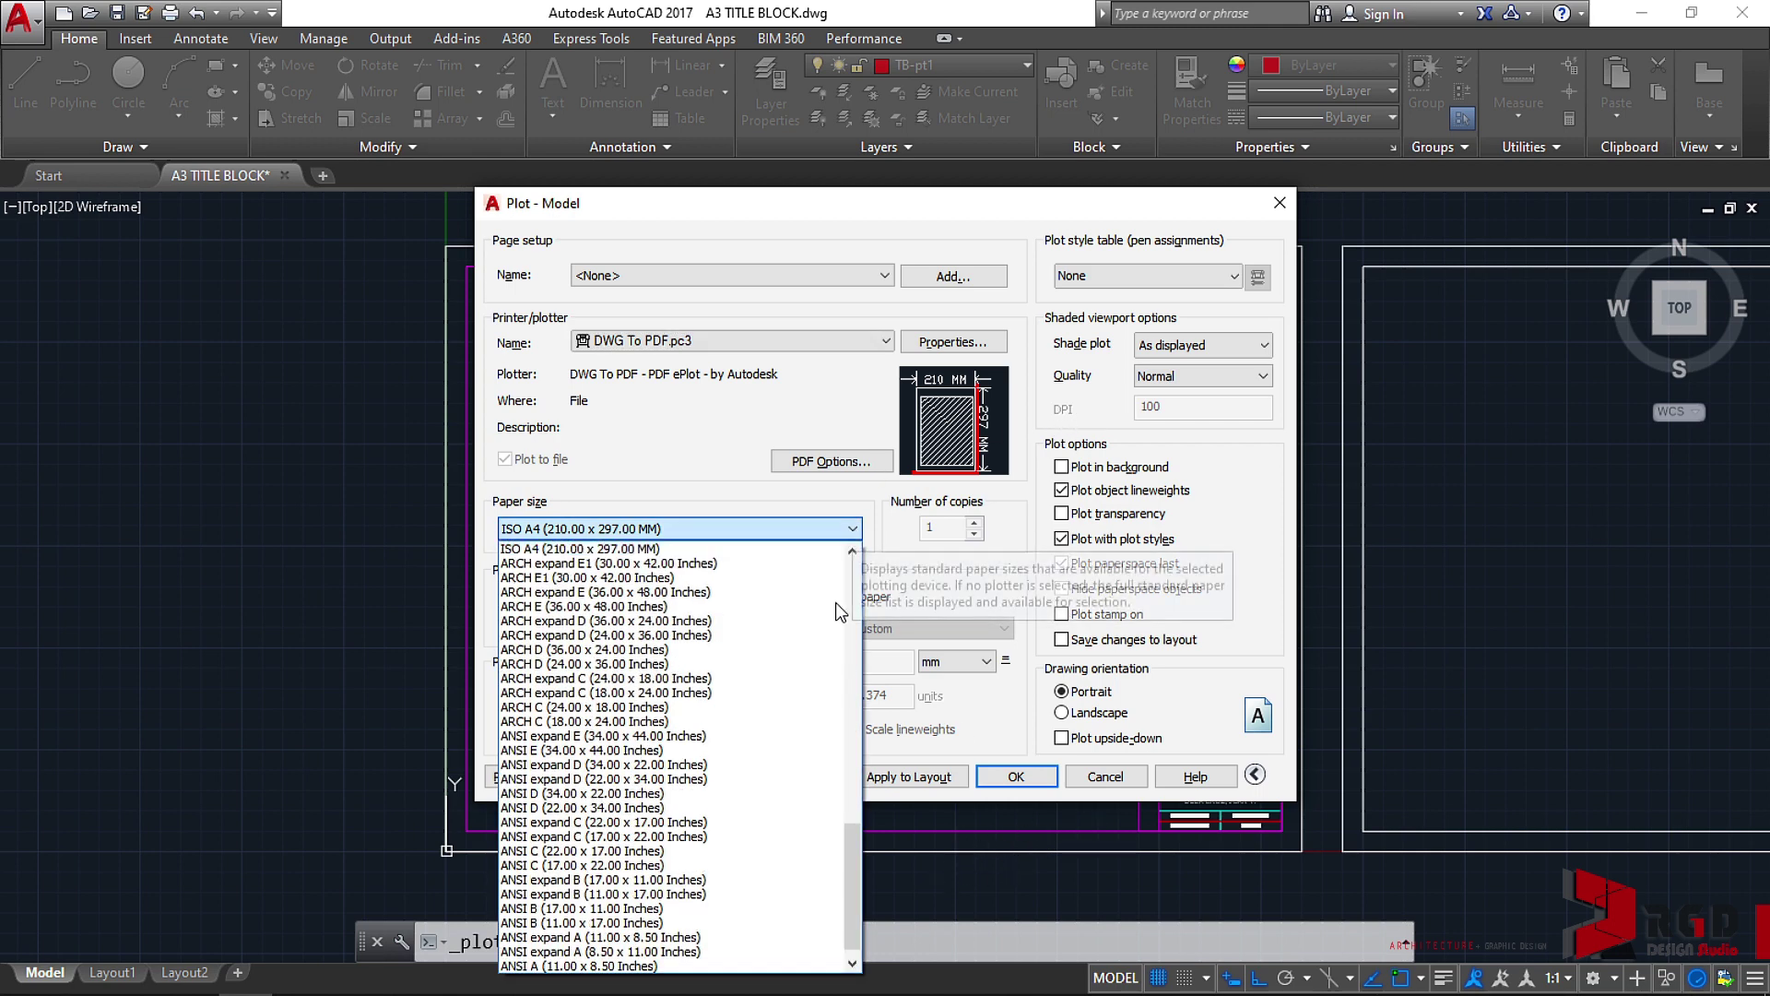
pyautogui.scroll(1, 821, 726)
pyautogui.scroll(1, 821, 717)
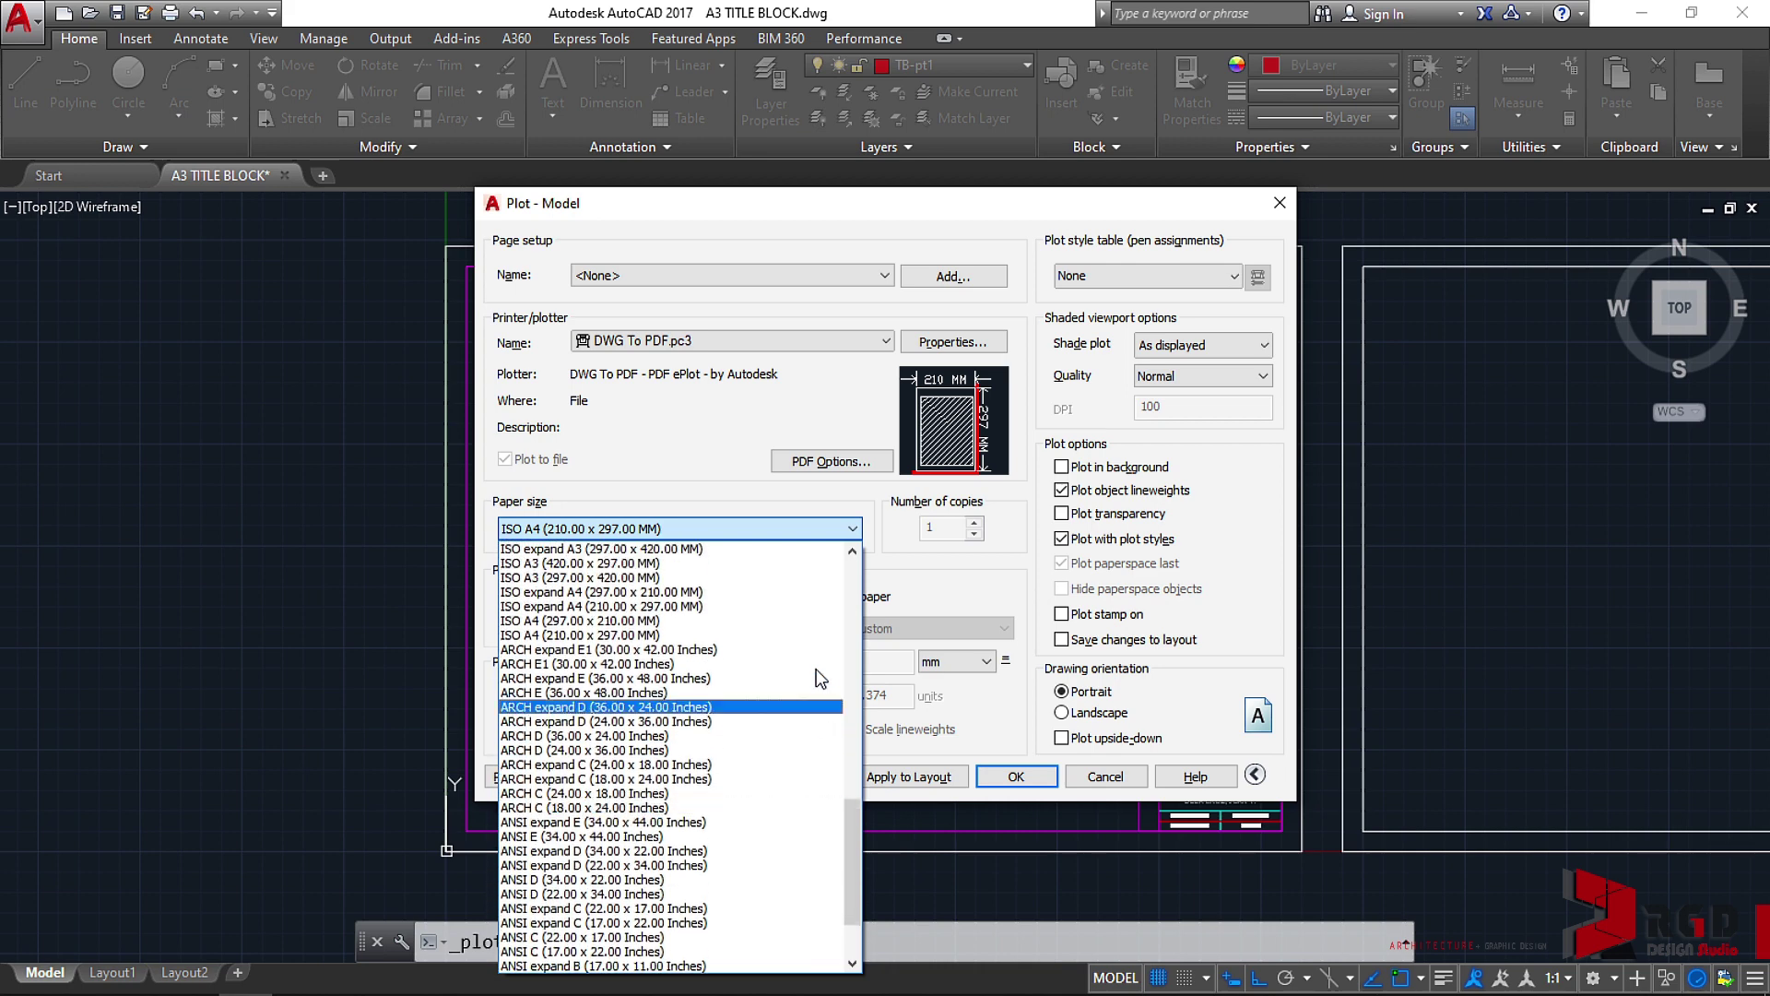
pyautogui.click(607, 565)
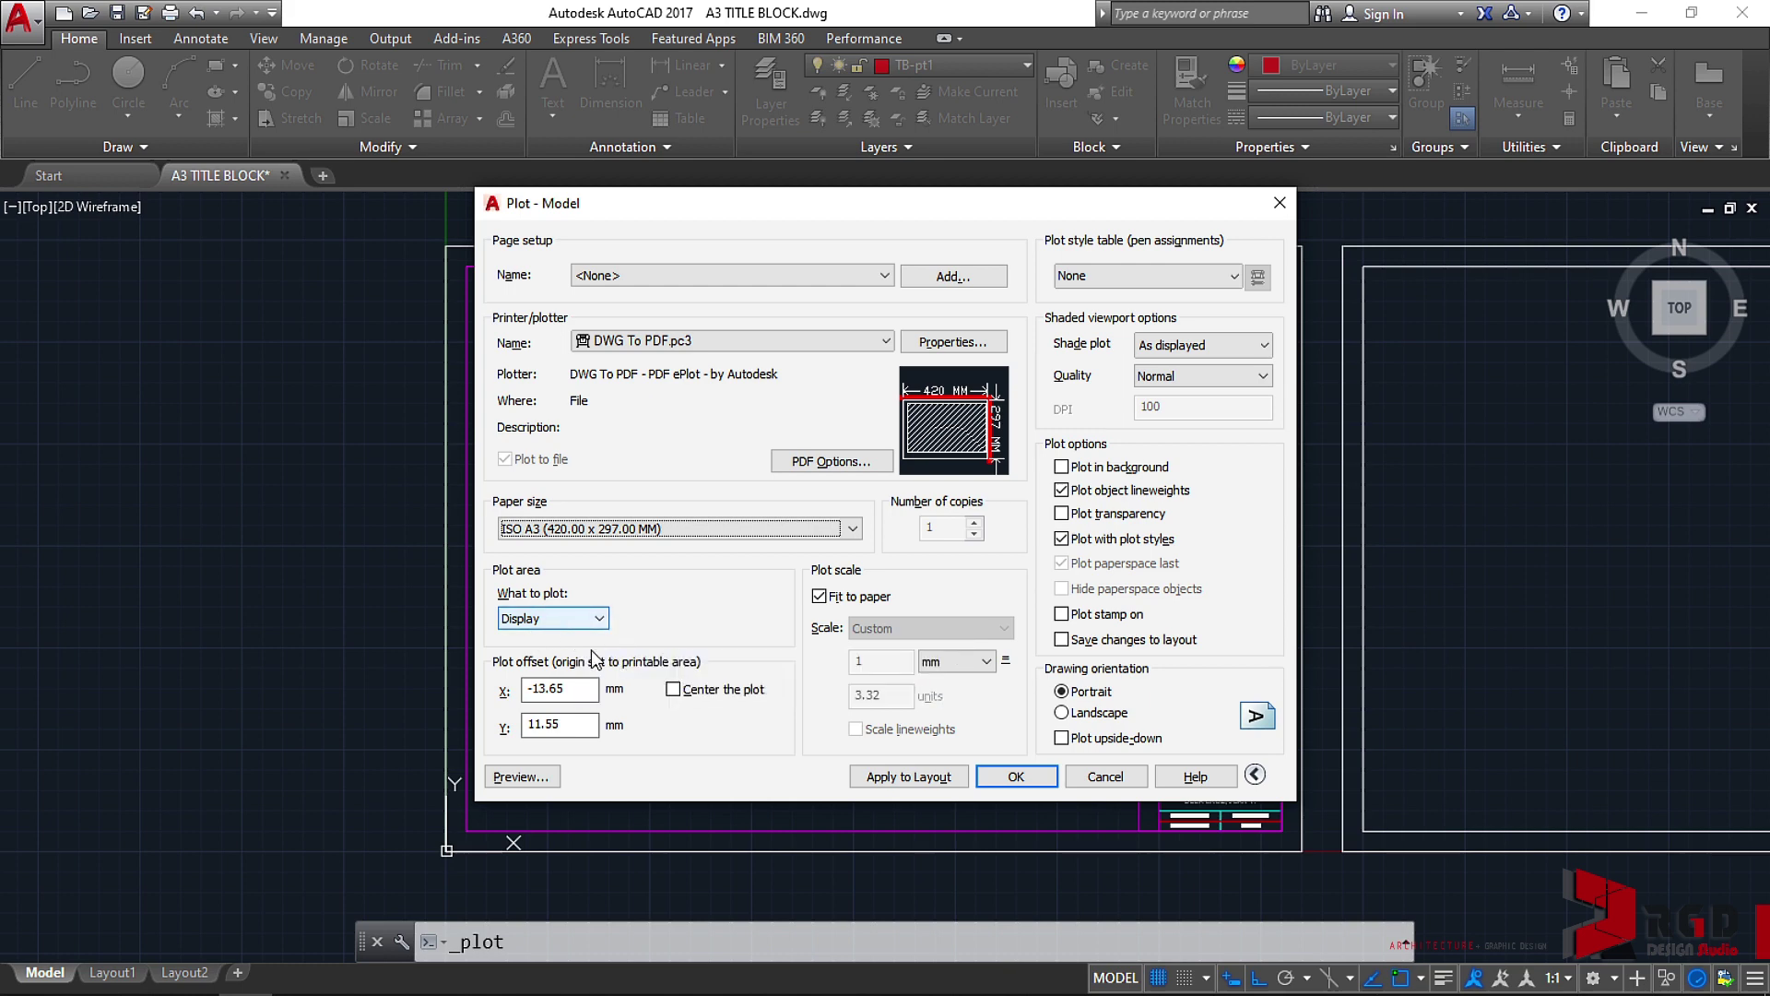
pyautogui.click(513, 779)
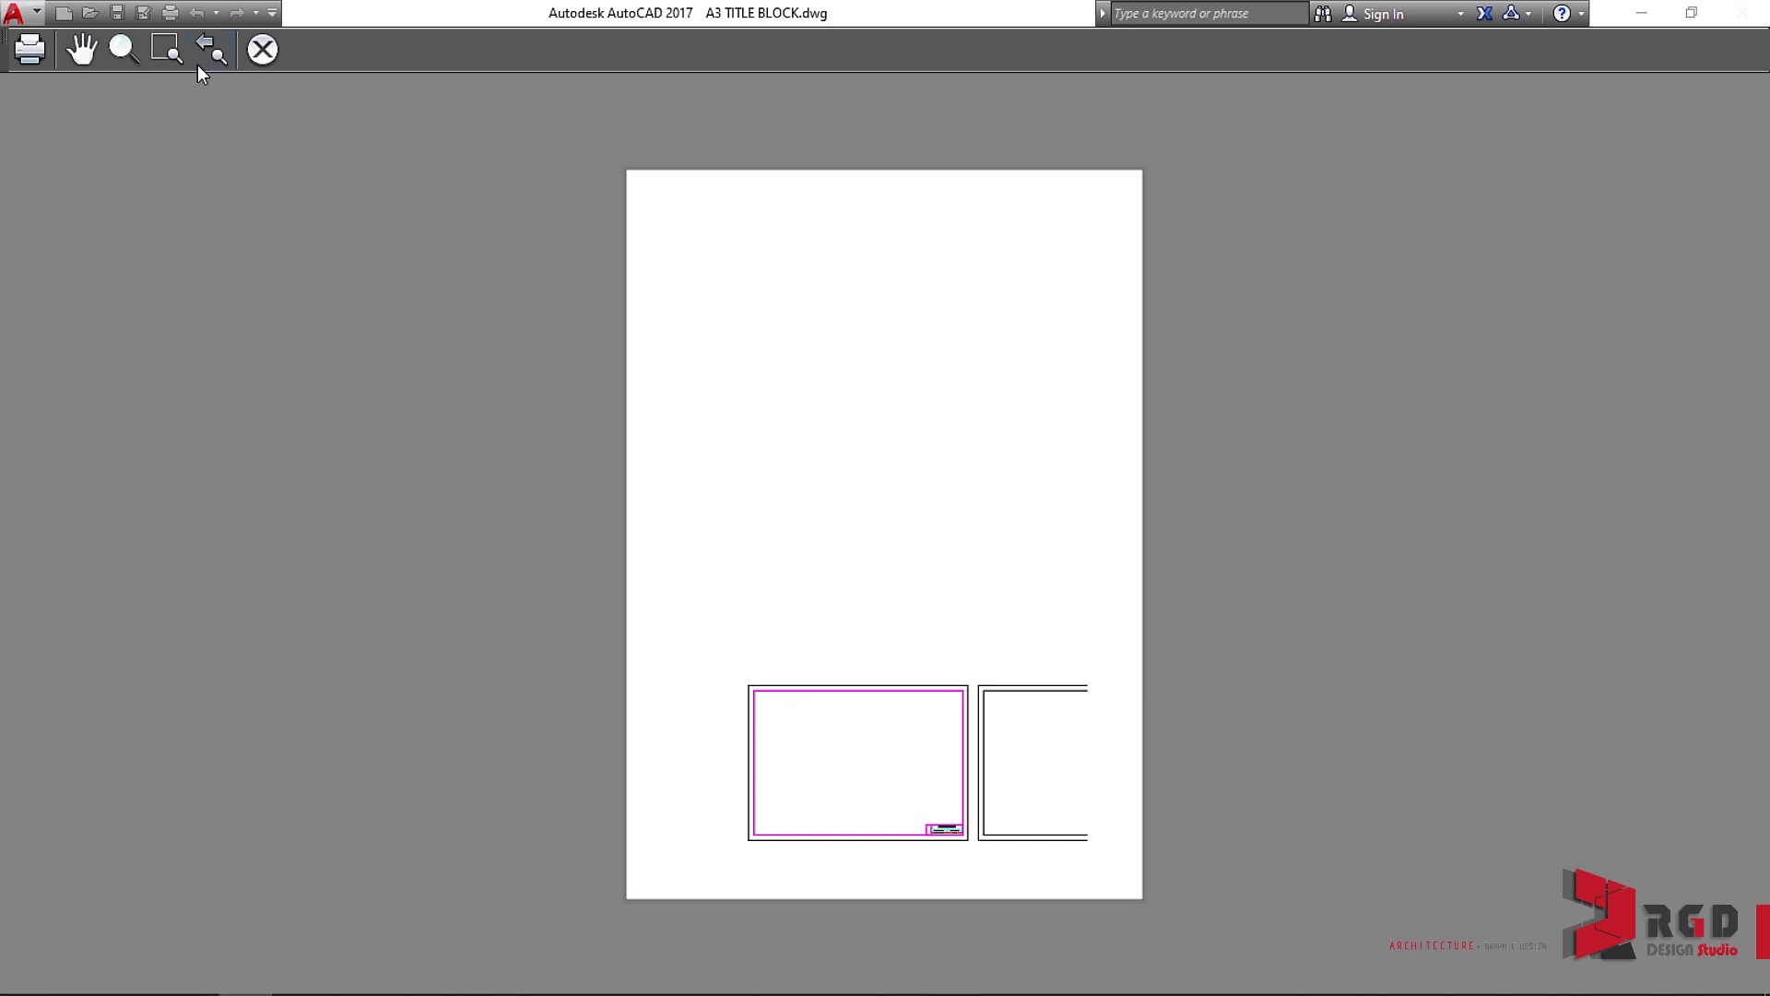
pyautogui.click(262, 50)
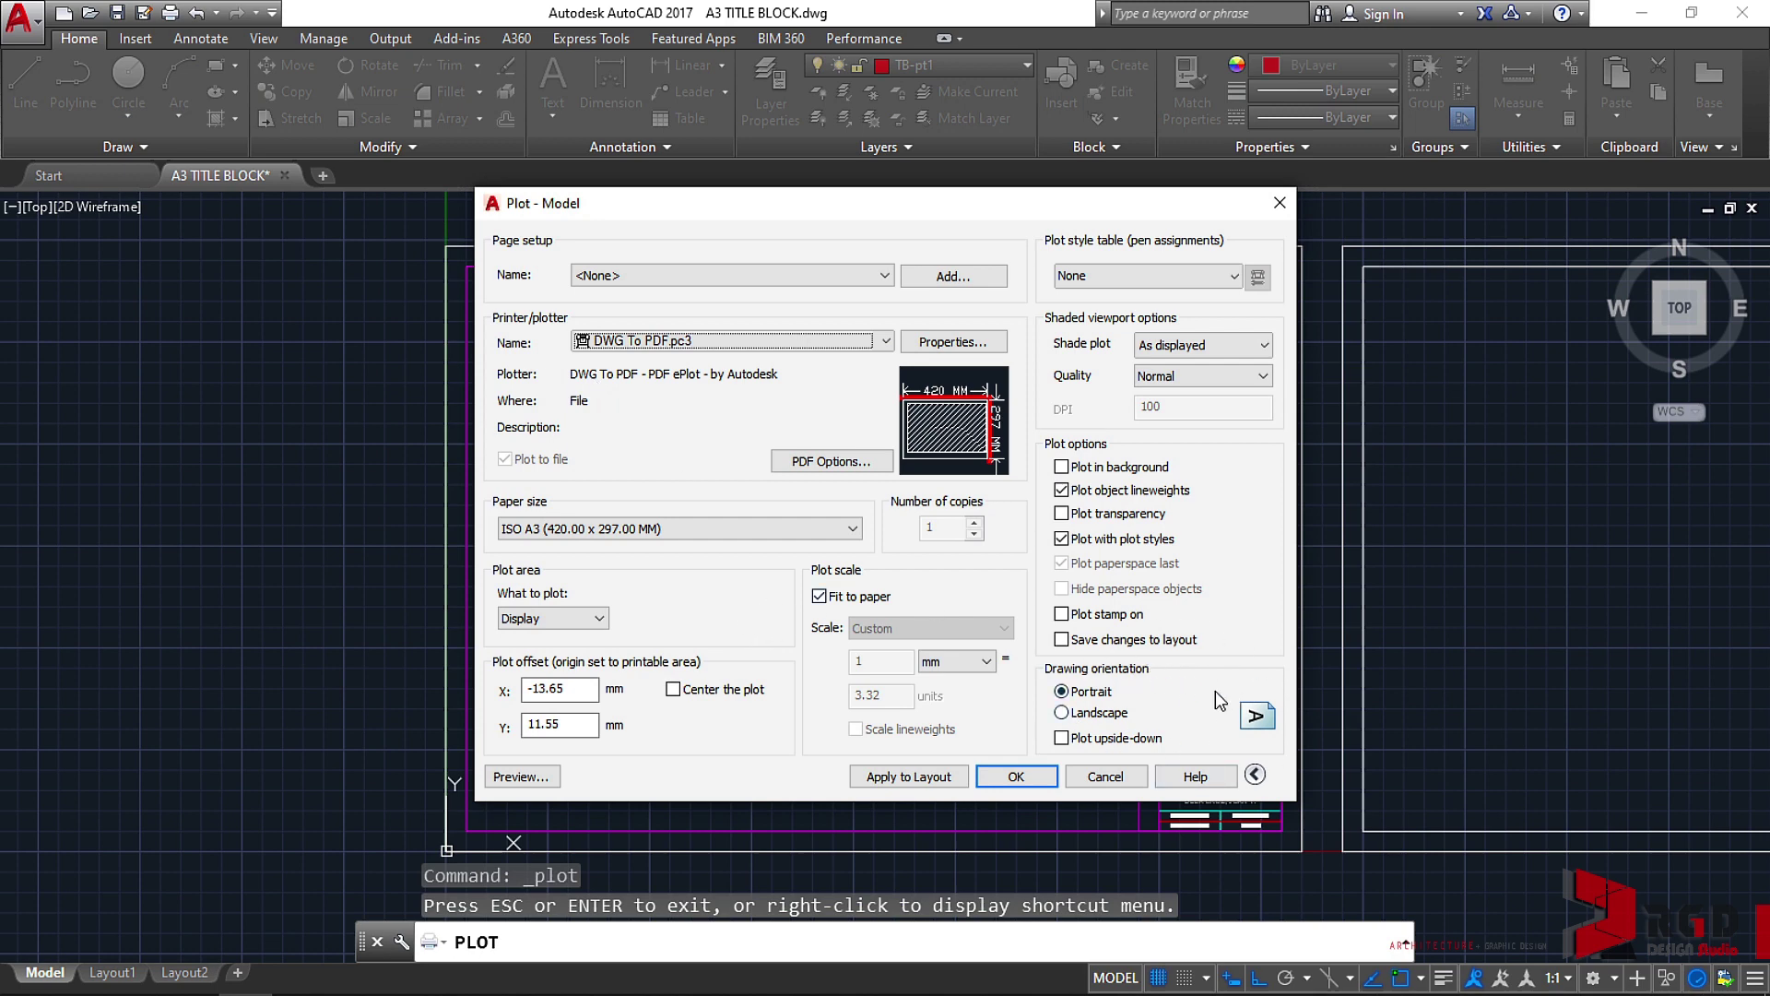
# Step: Set landscape orientation, turn off Fit to paper, and enable Center the plot
pyautogui.click(1255, 774)
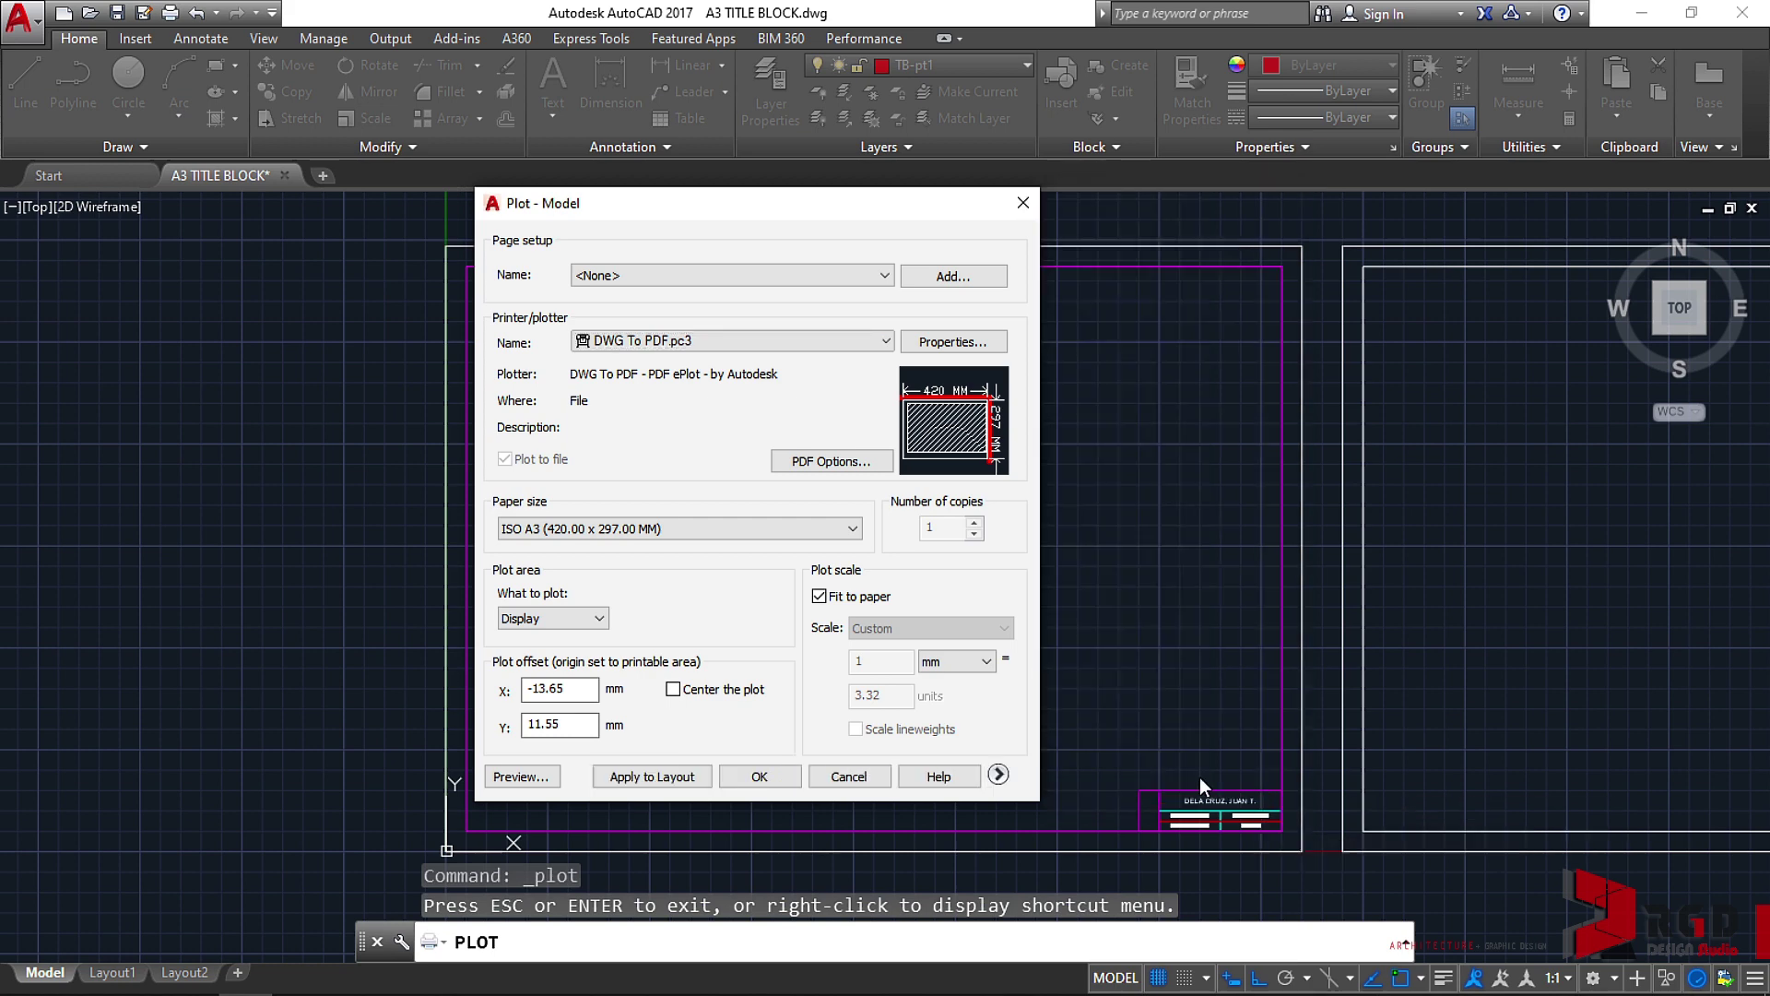
pyautogui.click(999, 774)
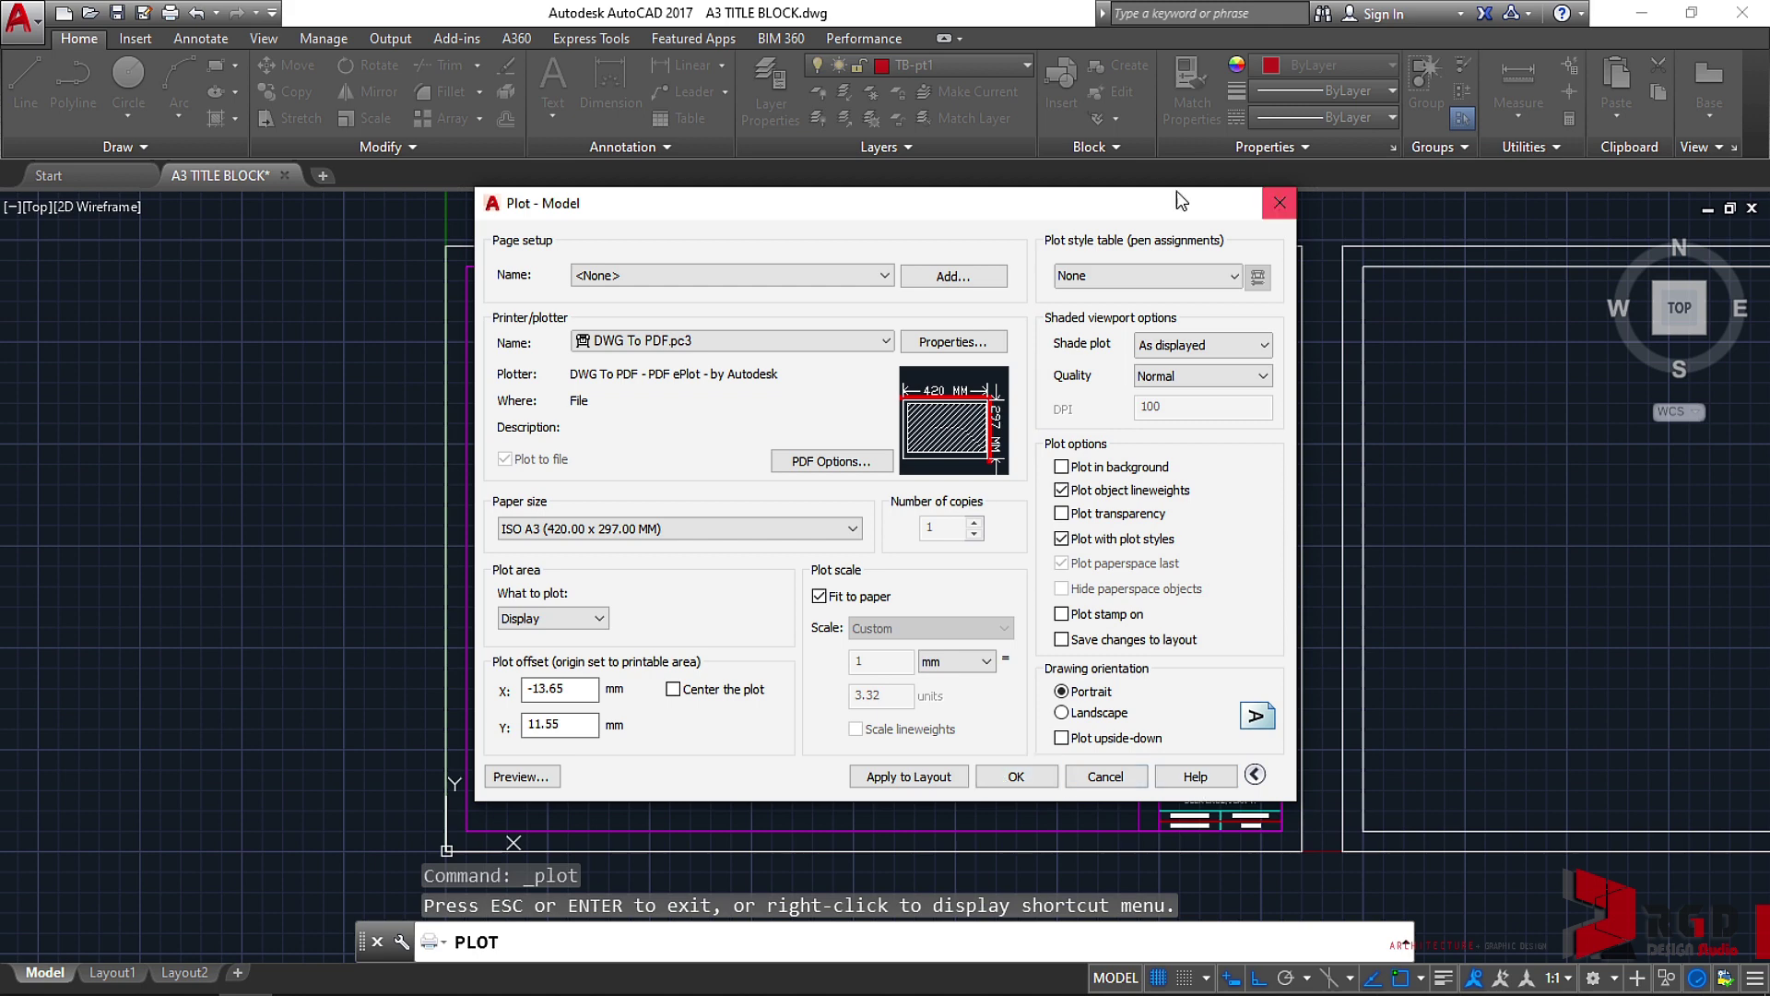
pyautogui.click(1063, 712)
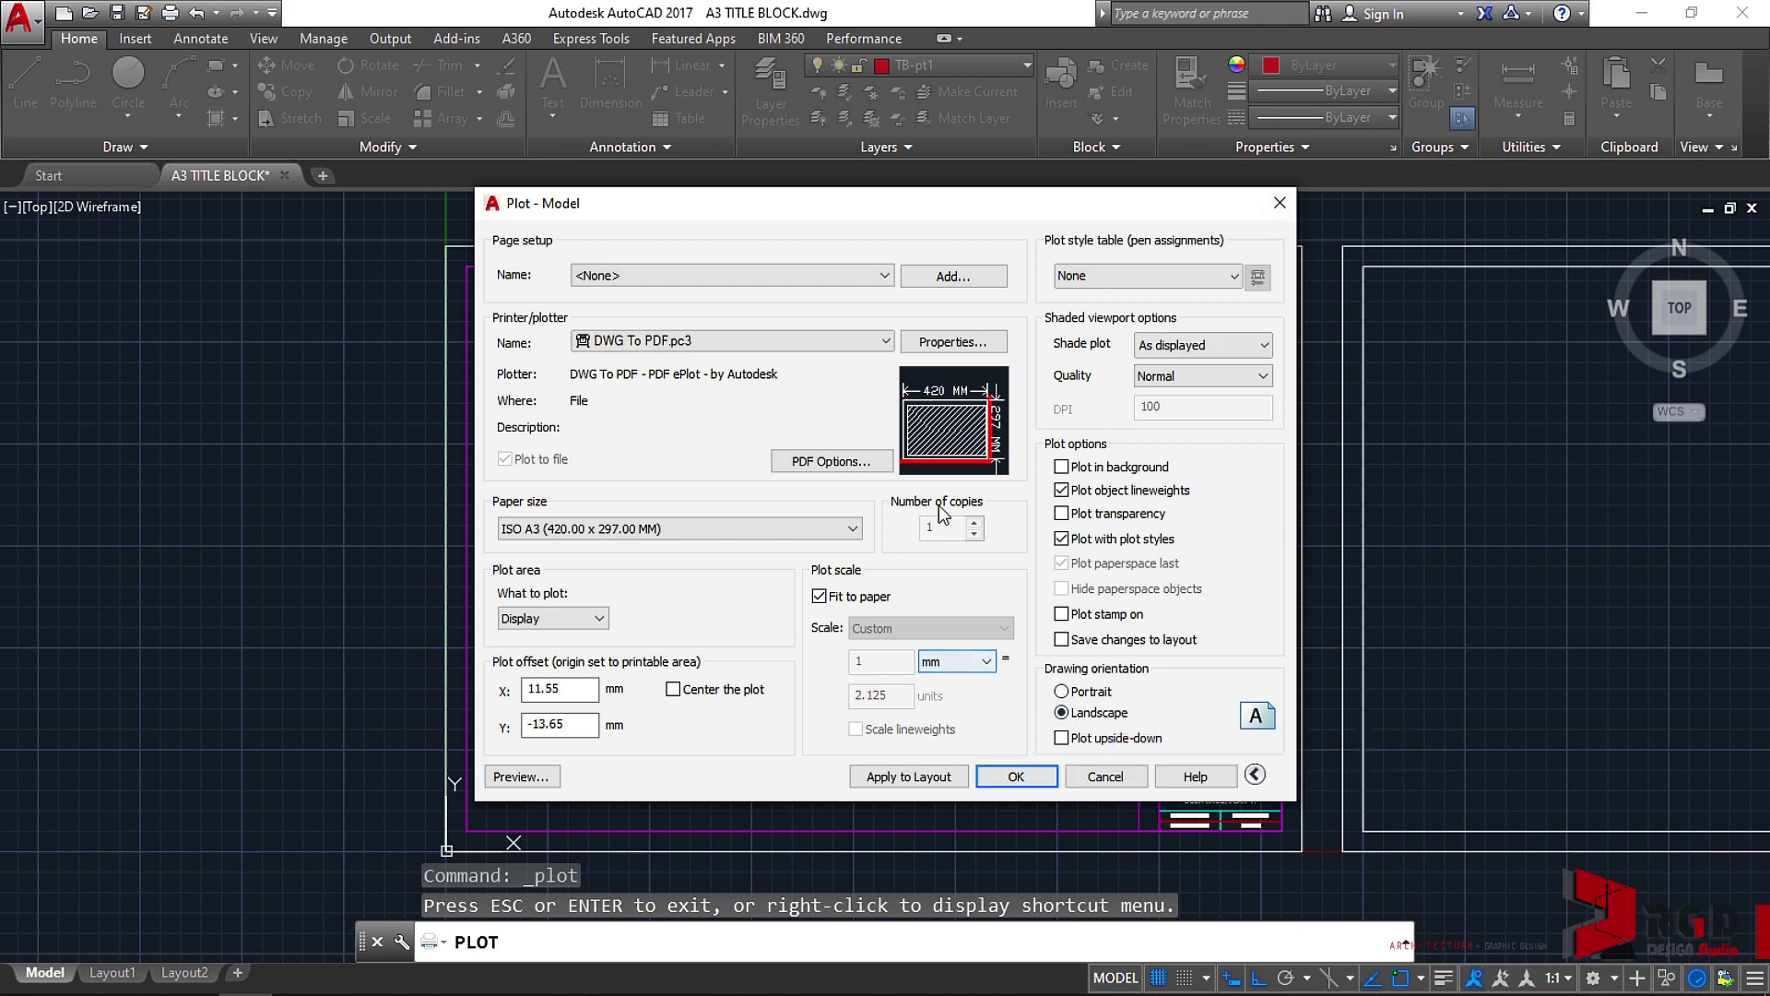
pyautogui.click(818, 598)
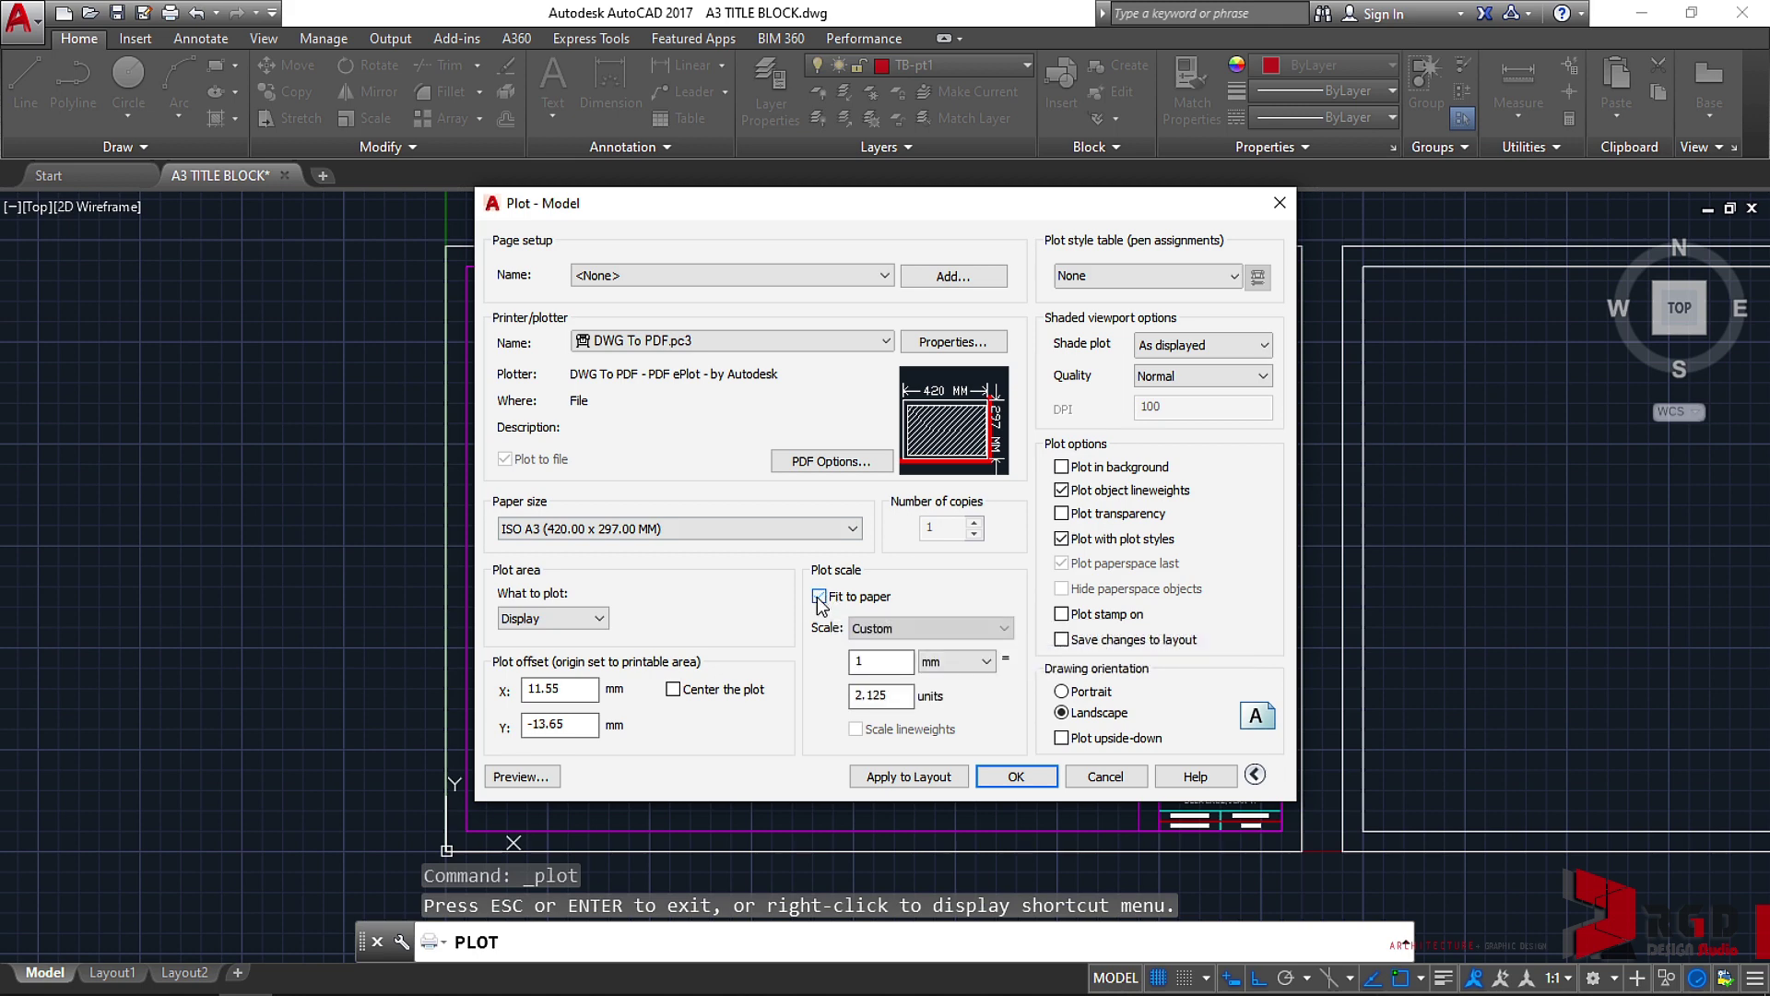
pyautogui.click(674, 694)
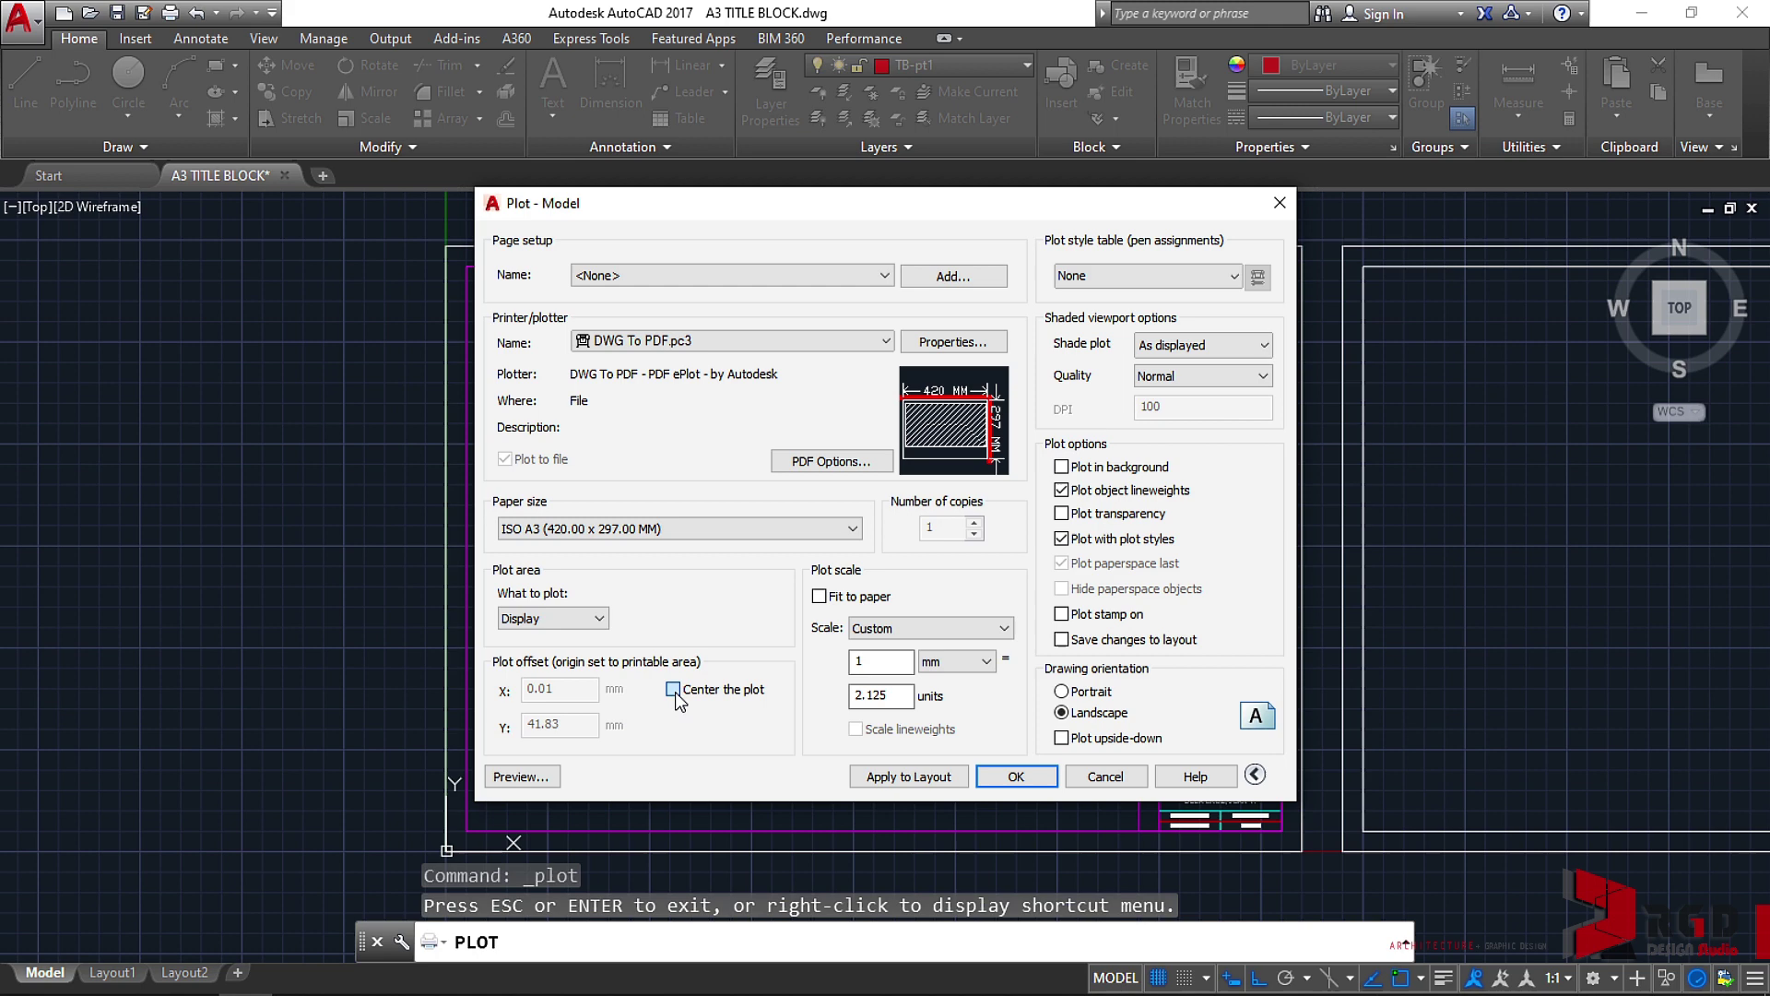
# Step: Preview the Display-area plot on A3, continuing past the scale warning, then close the preview
pyautogui.click(521, 778)
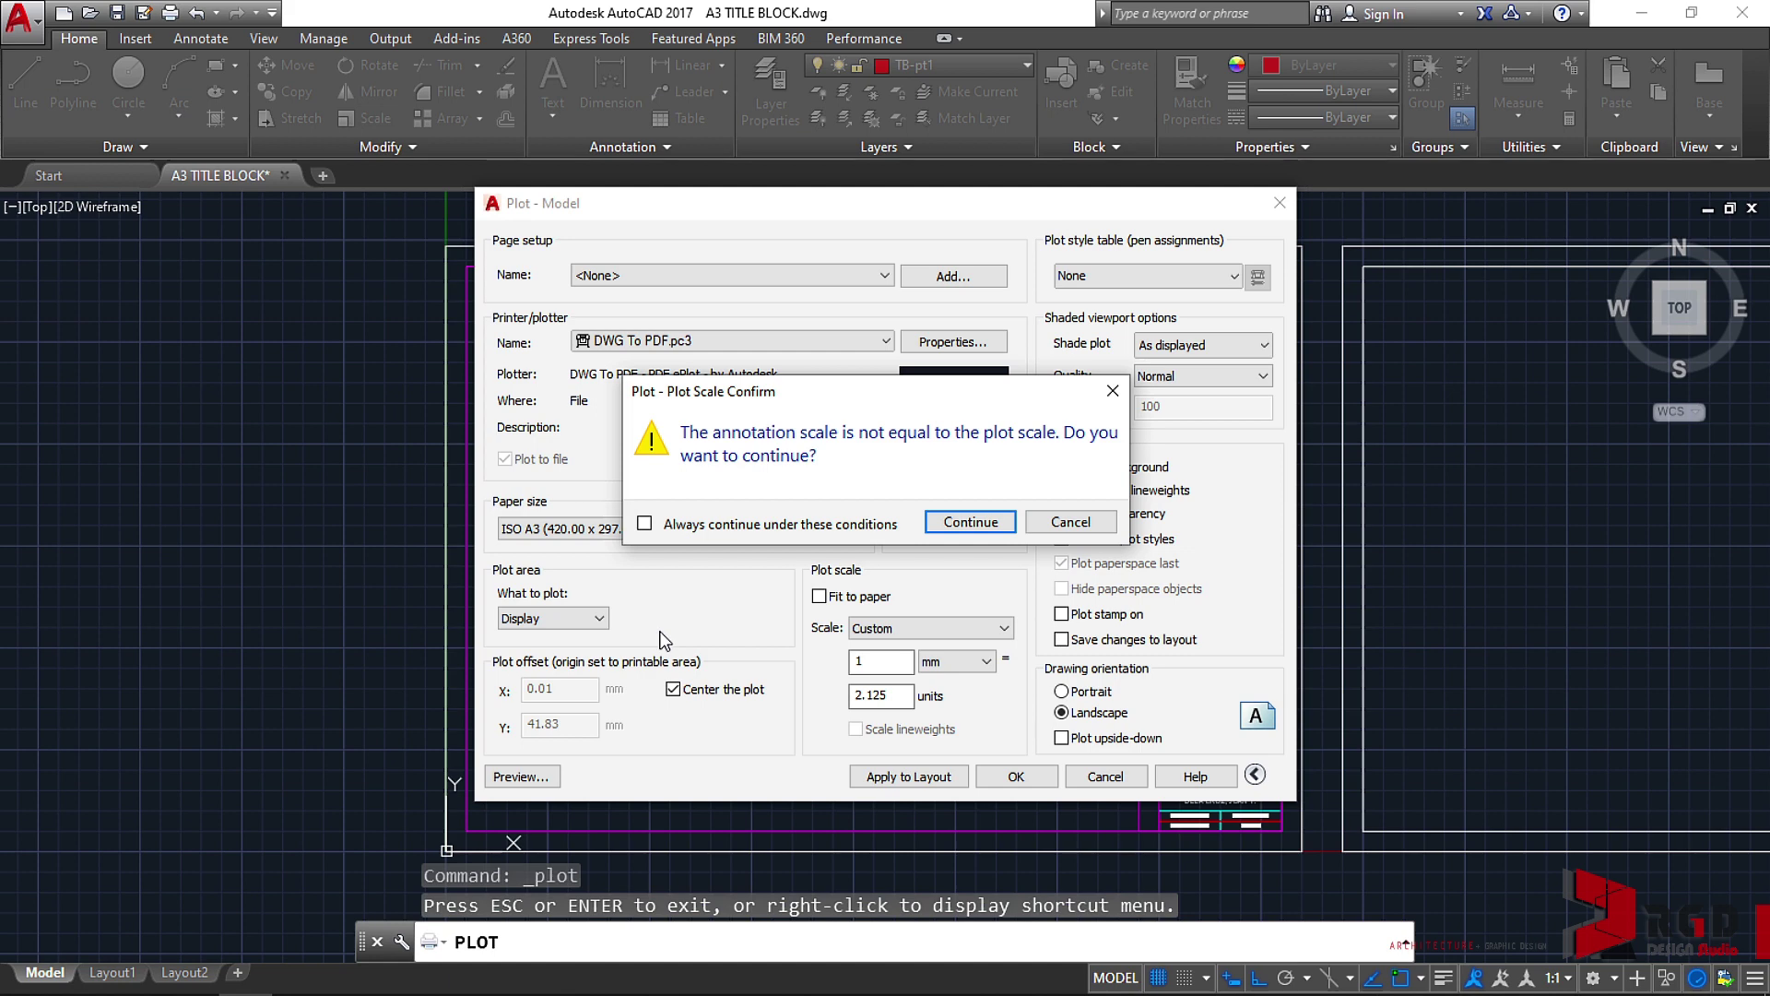
pyautogui.click(957, 524)
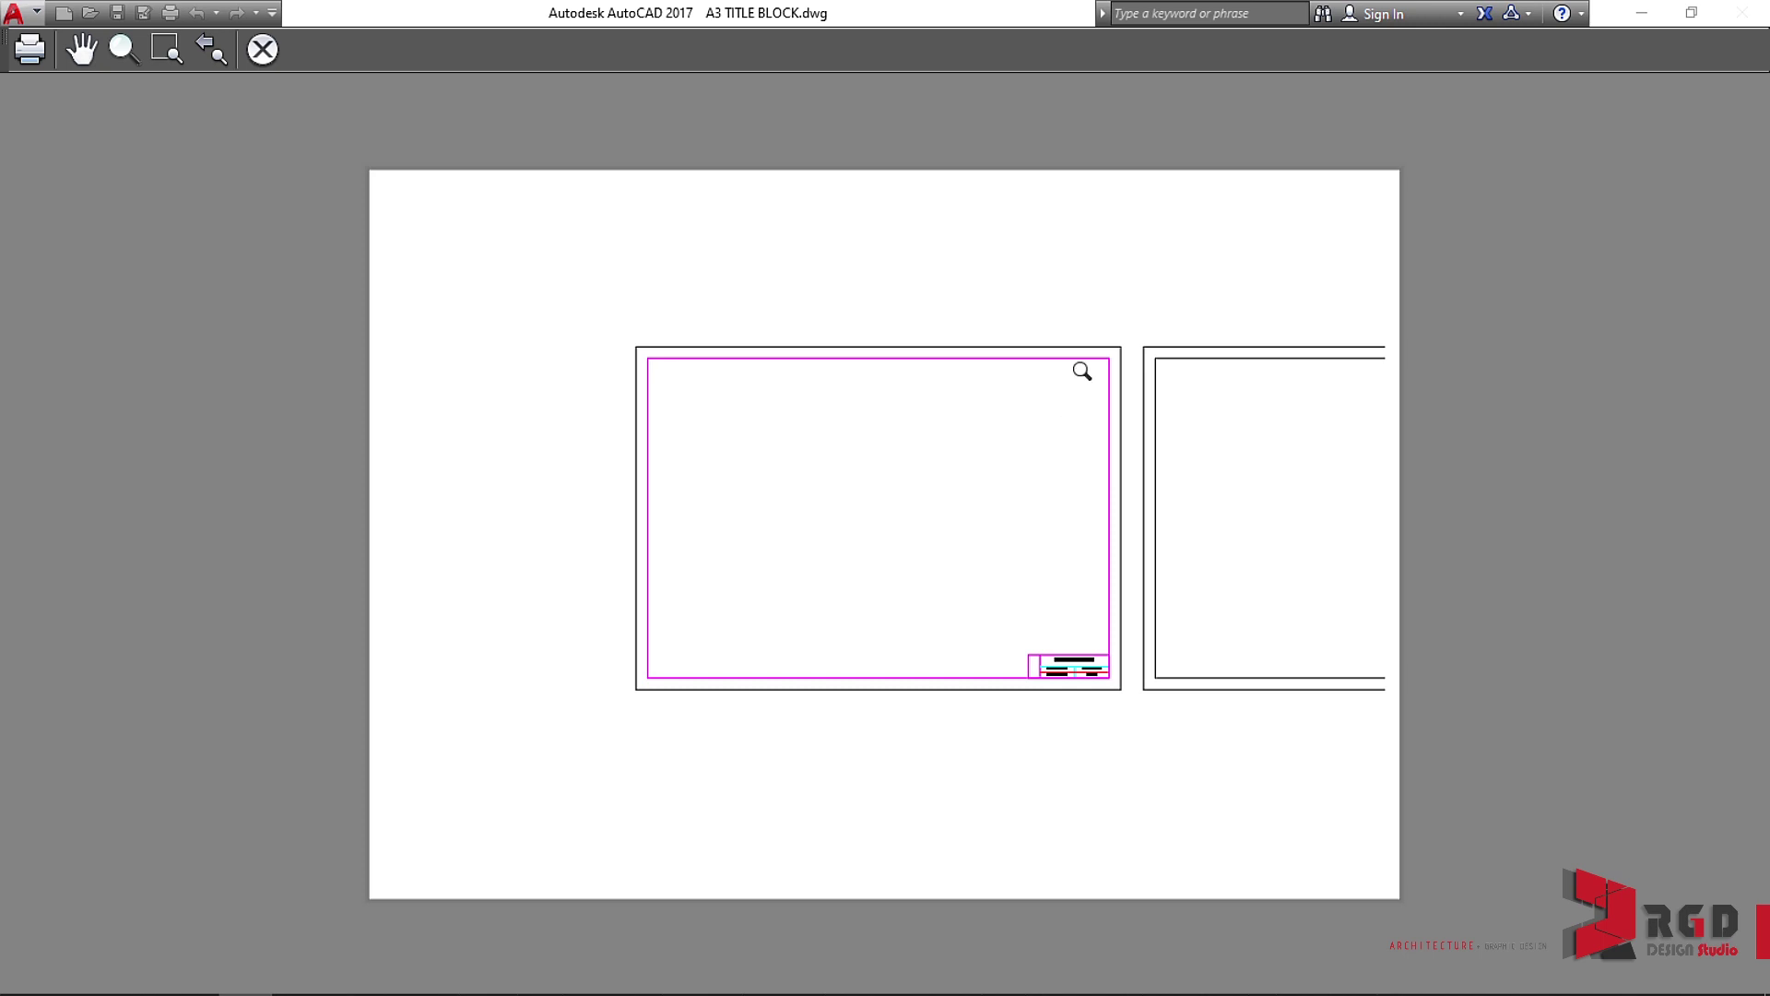
pyautogui.click(264, 52)
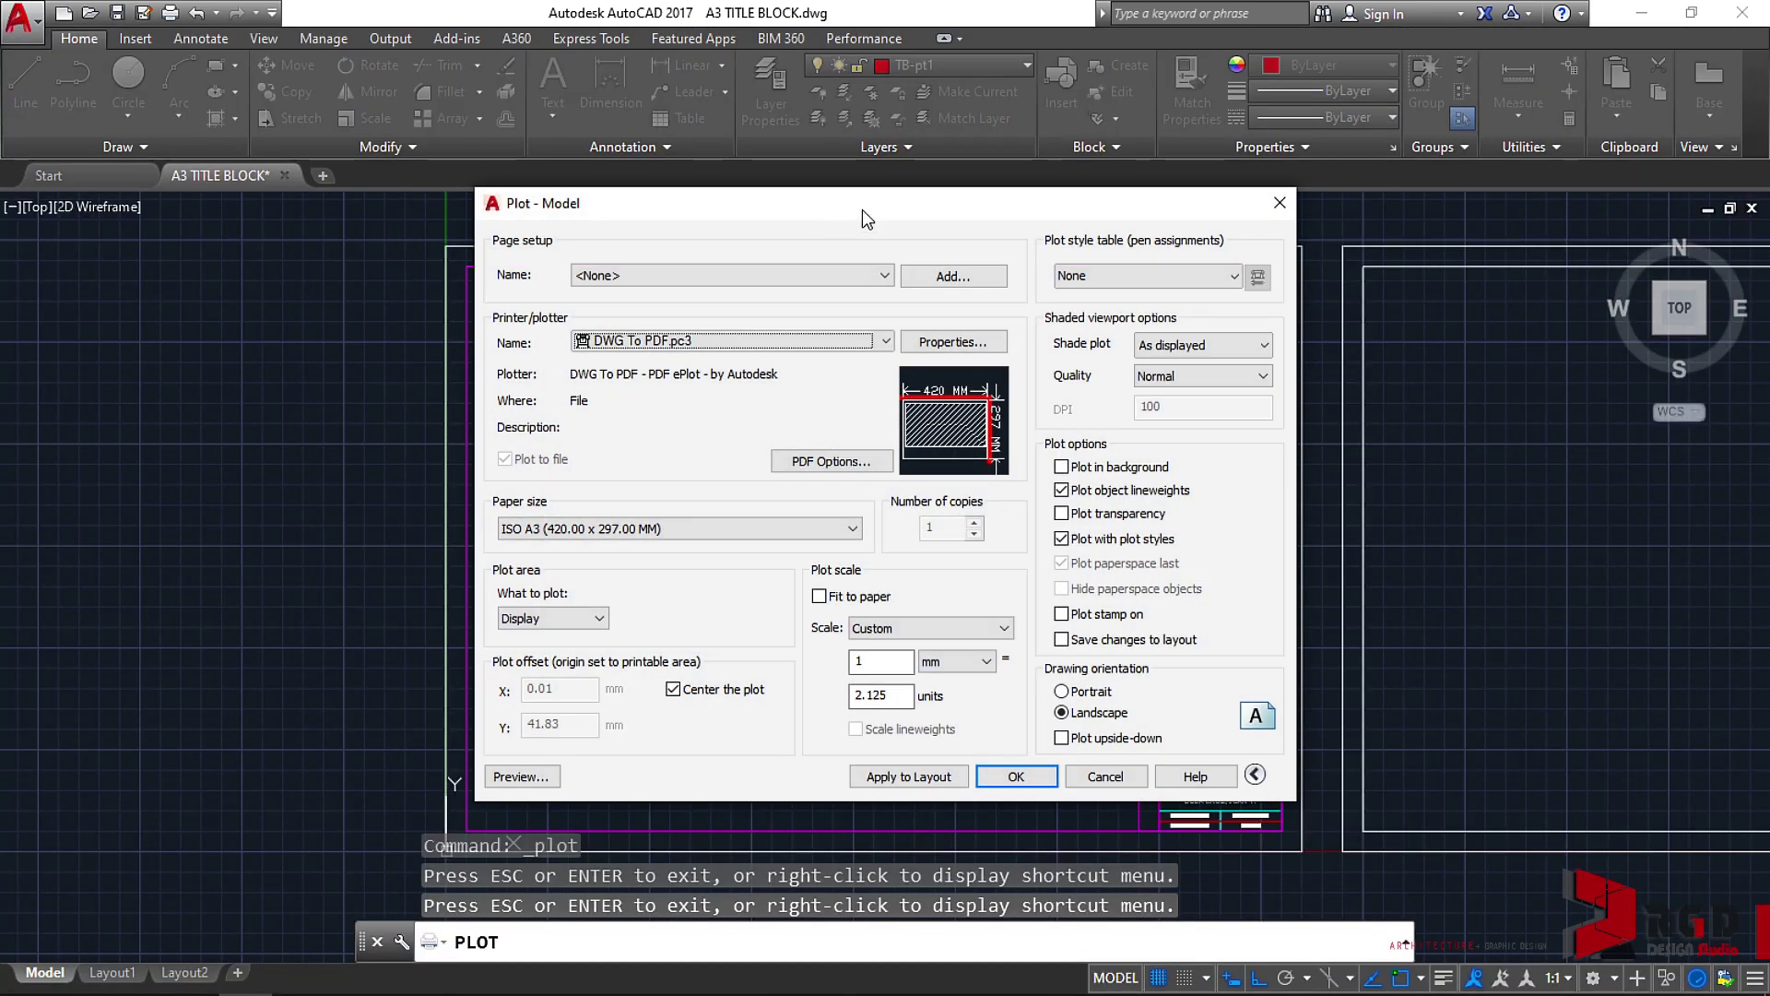
# Step: Move the Plot dialog aside to see the drawing, bring it back, and show the What to plot choices
pyautogui.moveTo(861, 208); pyautogui.dragTo(319, 991)
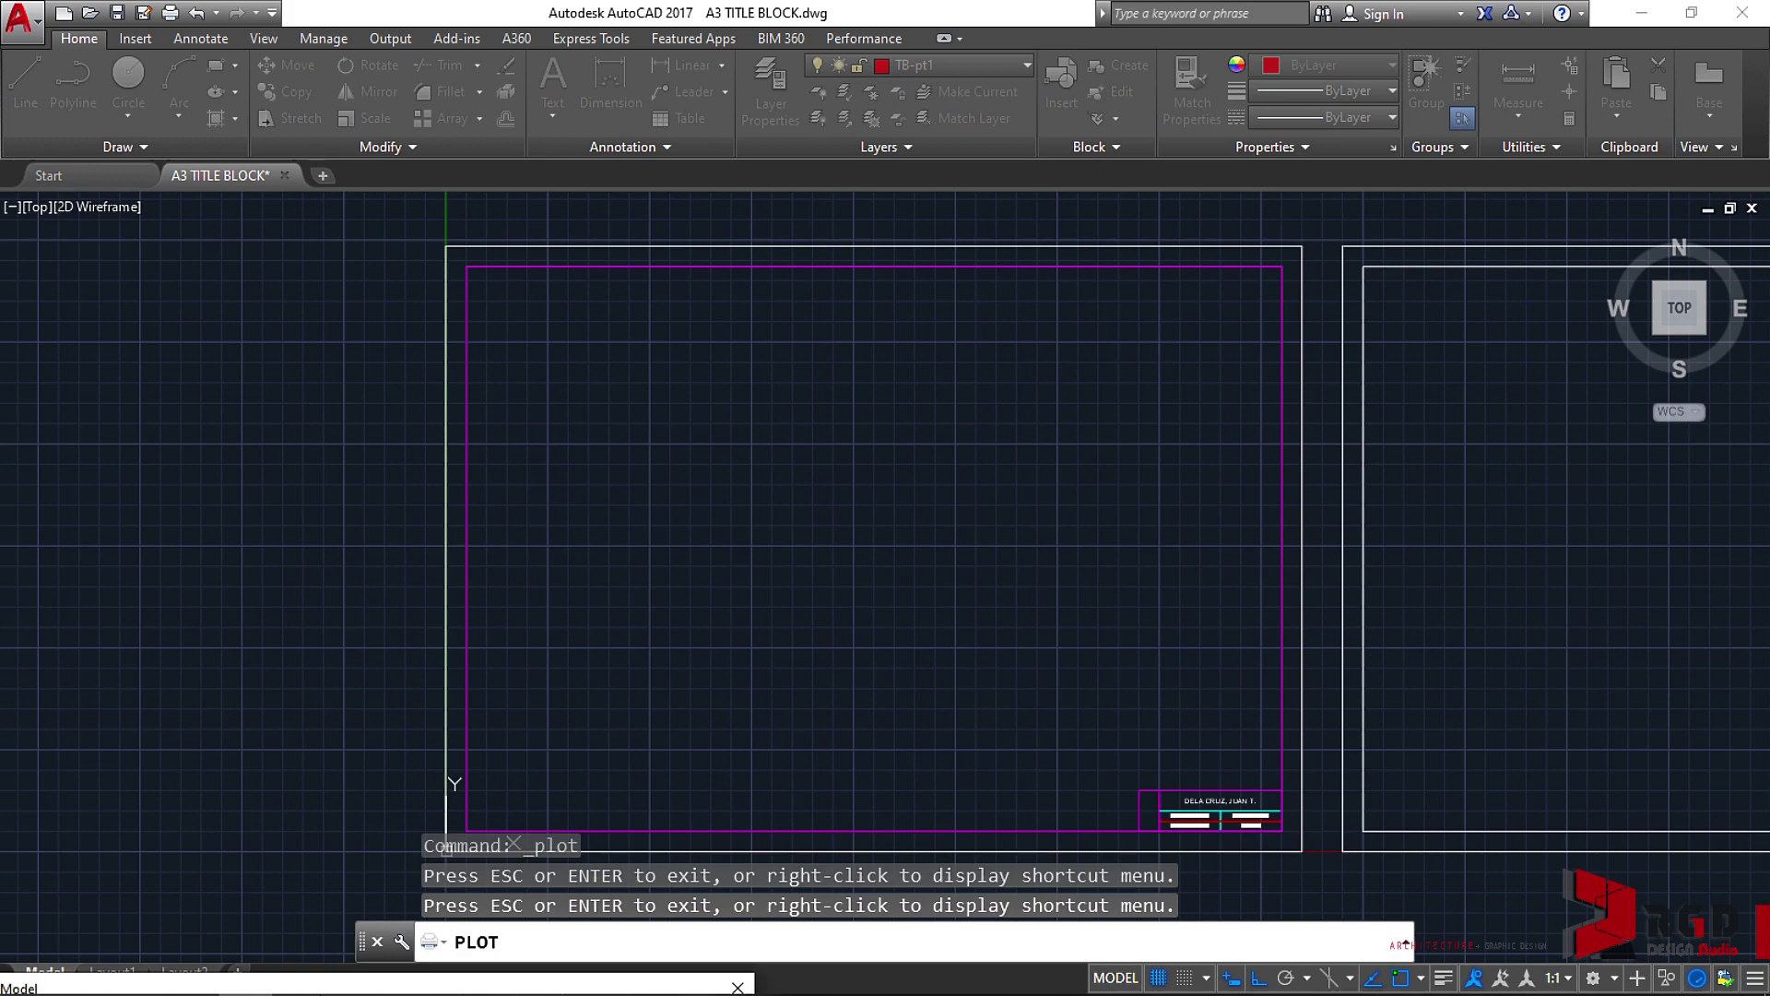
pyautogui.moveTo(336, 977); pyautogui.dragTo(783, 274)
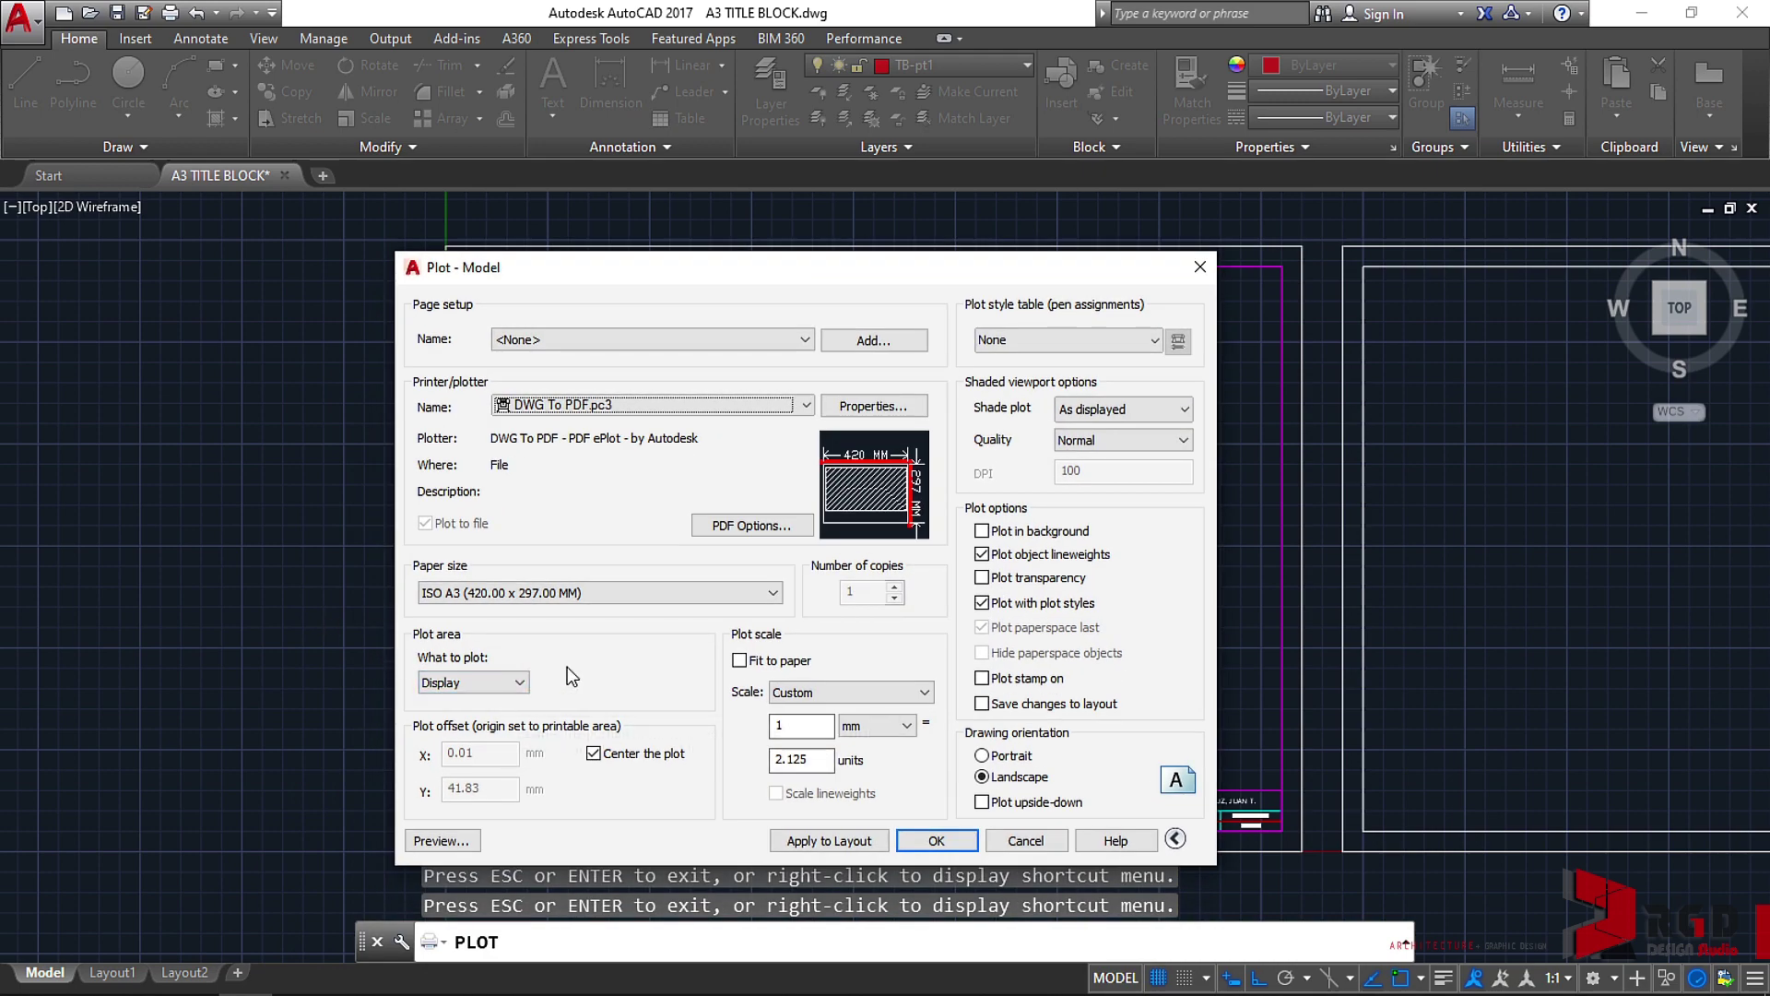
pyautogui.click(518, 683)
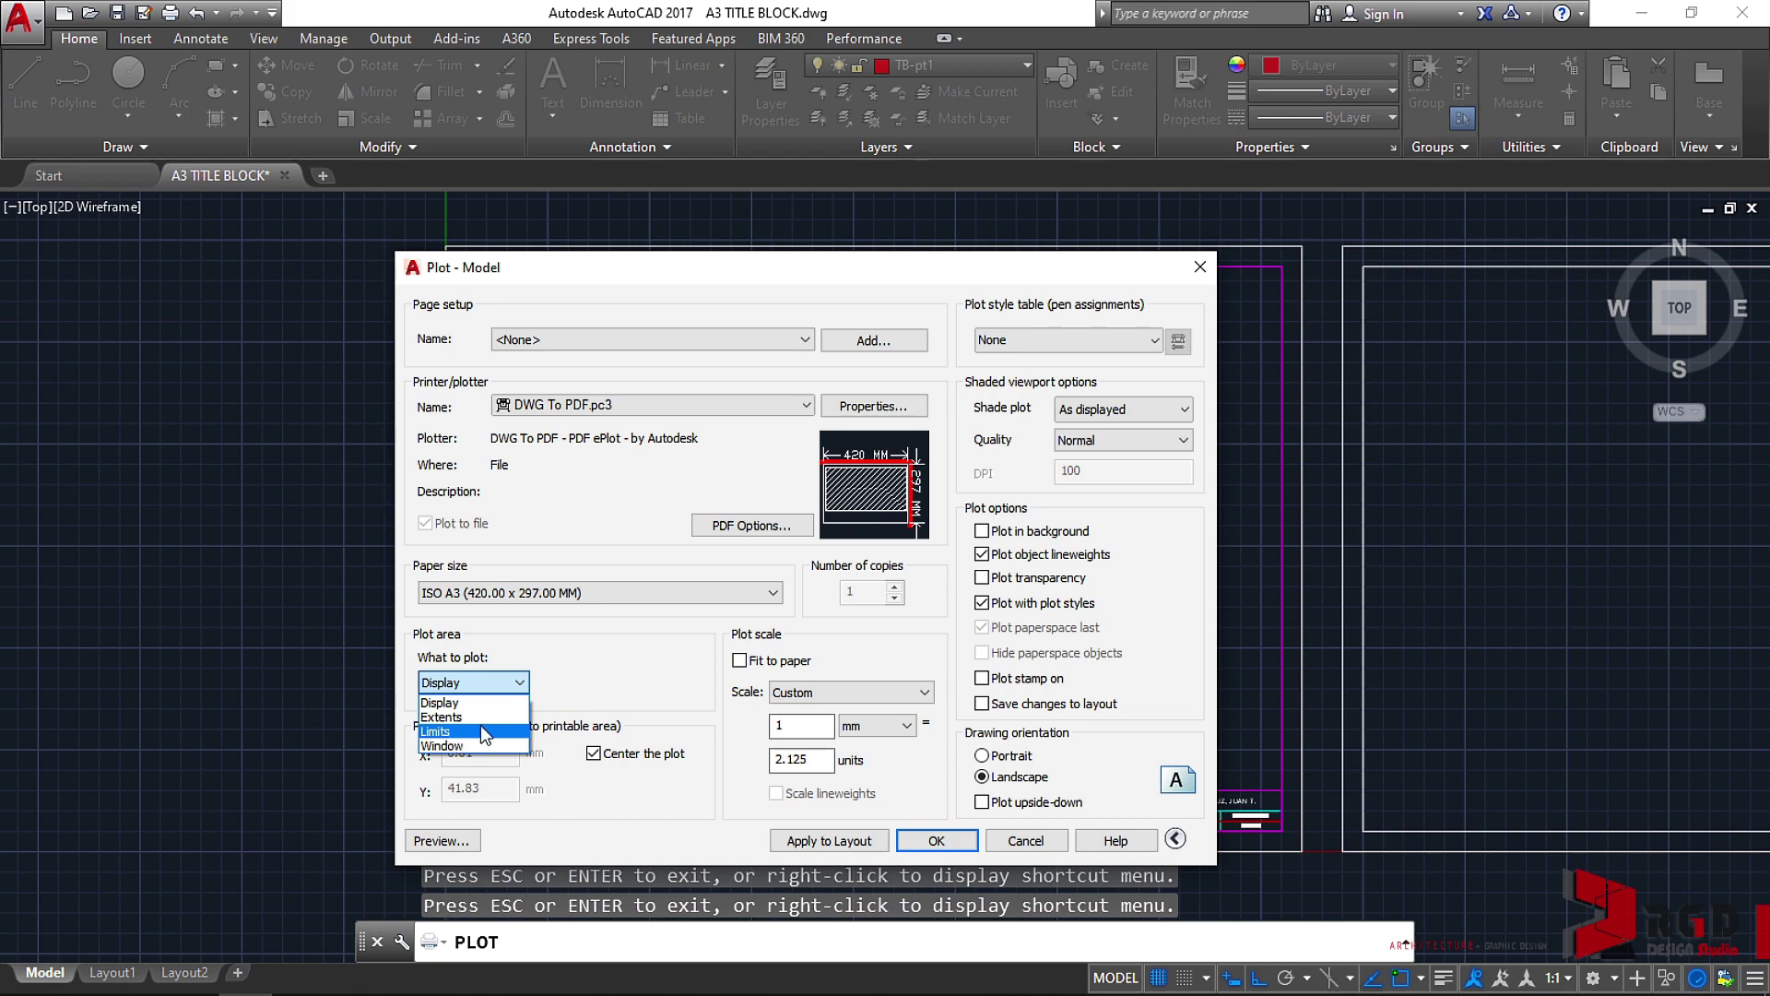
pyautogui.click(979, 267)
pyautogui.moveTo(1084, 267); pyautogui.dragTo(232, 290)
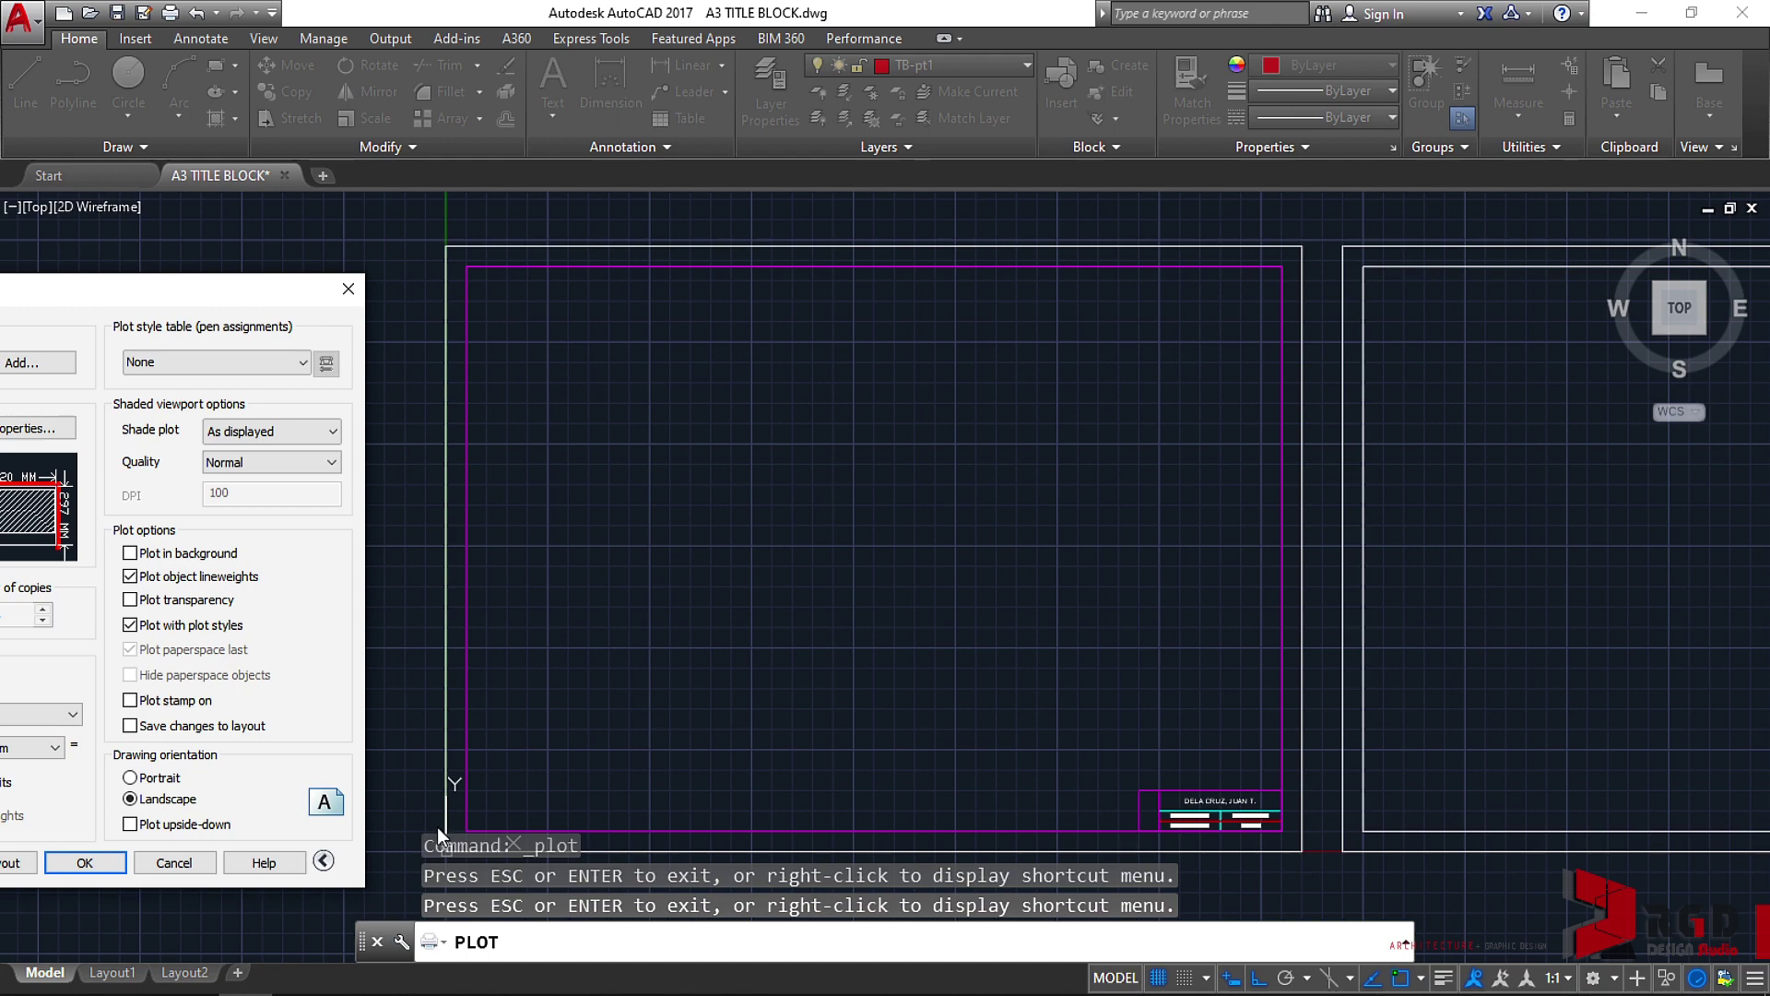
pyautogui.moveTo(203, 285); pyautogui.dragTo(1468, 260)
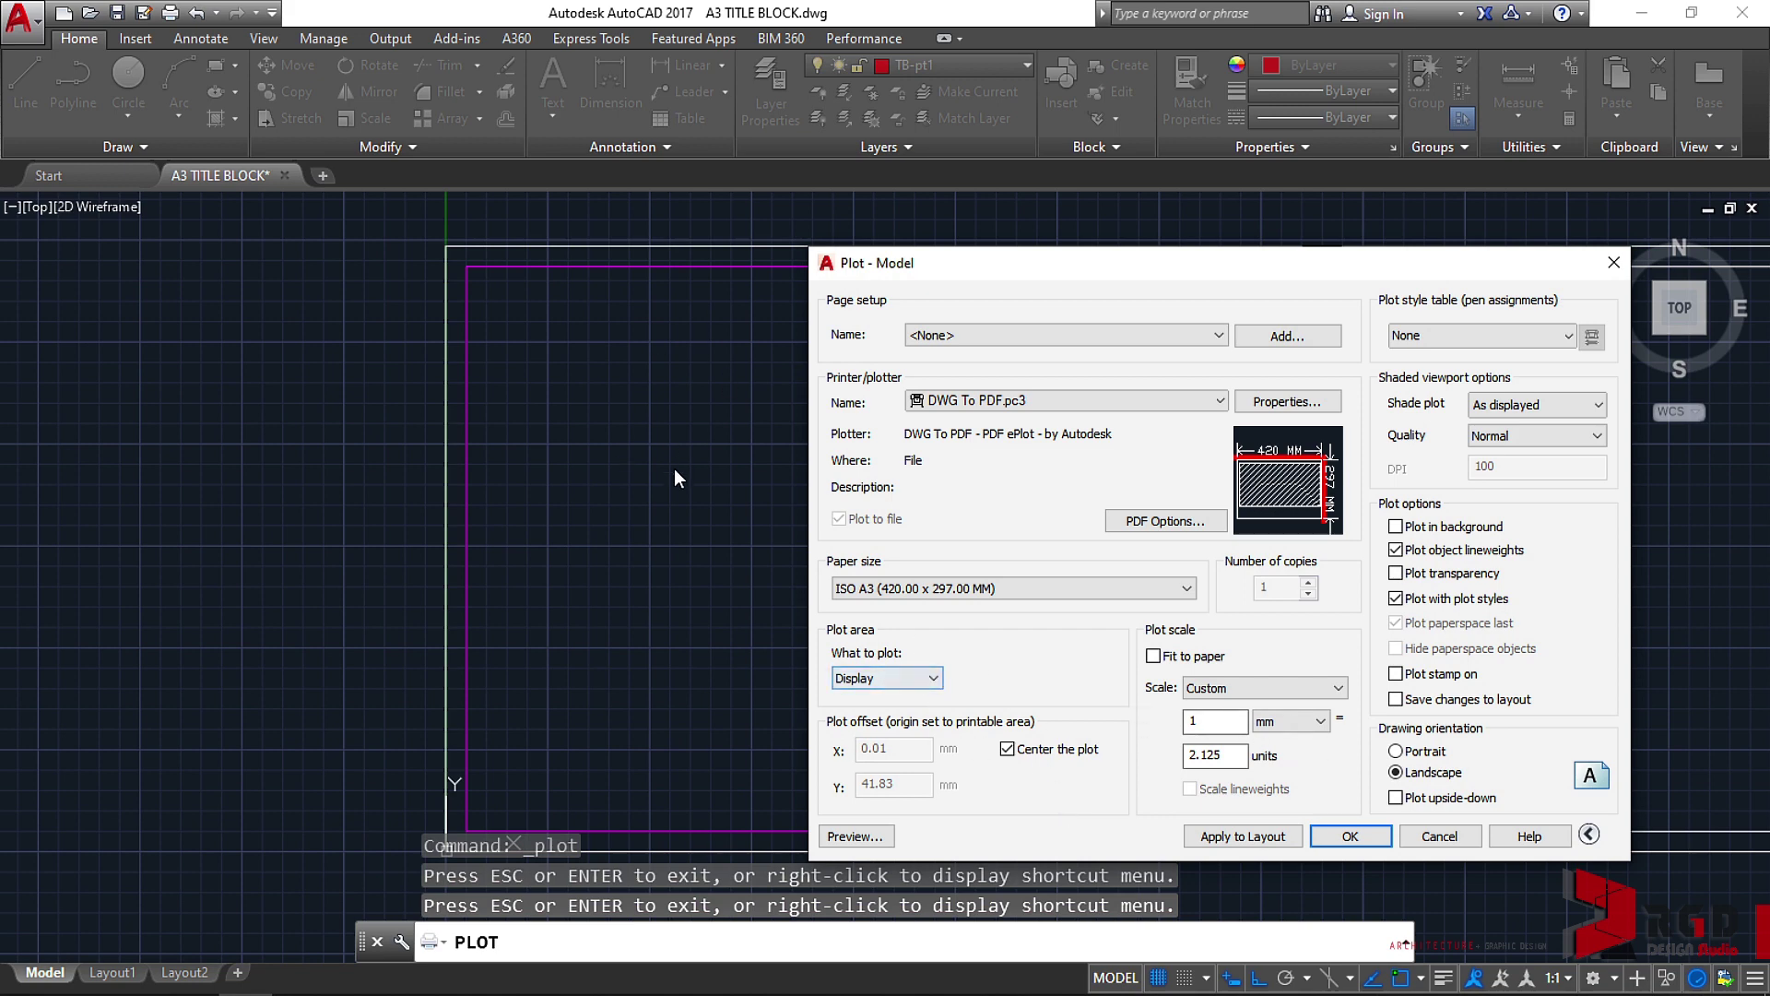
pyautogui.click(933, 678)
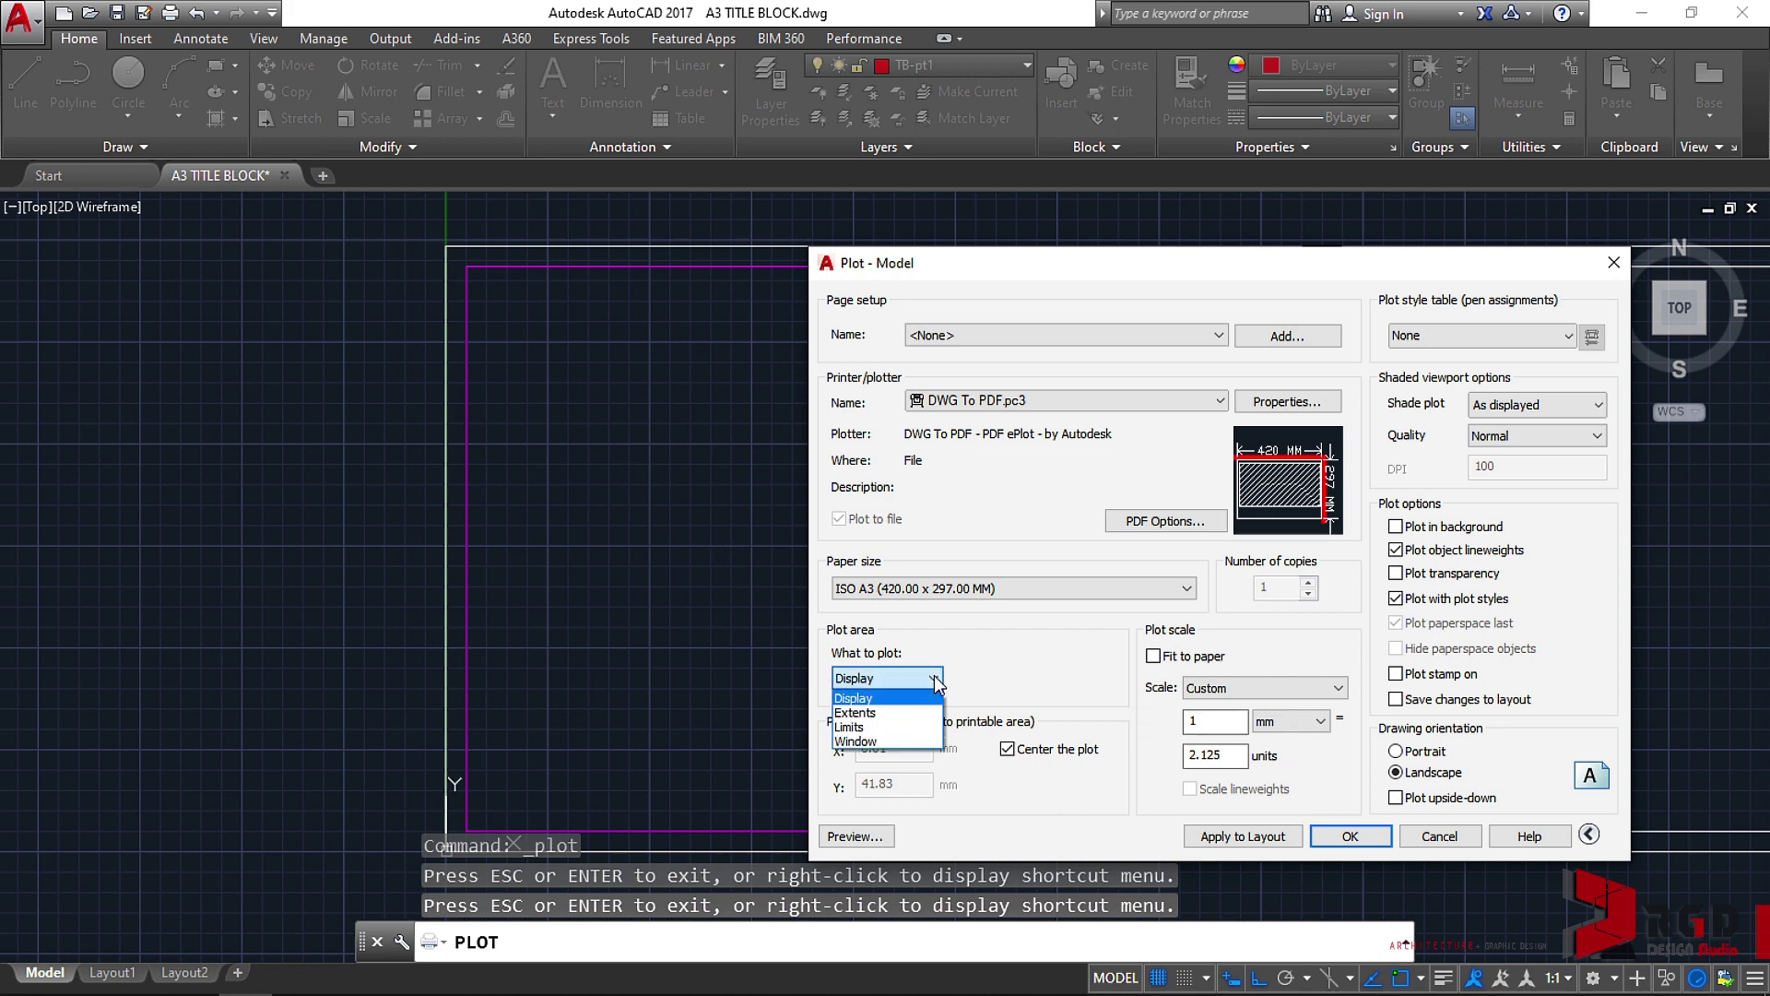
# Step: Set What to plot to Window, snapping from the sheet border's top-left to bottom-right corner
pyautogui.click(858, 741)
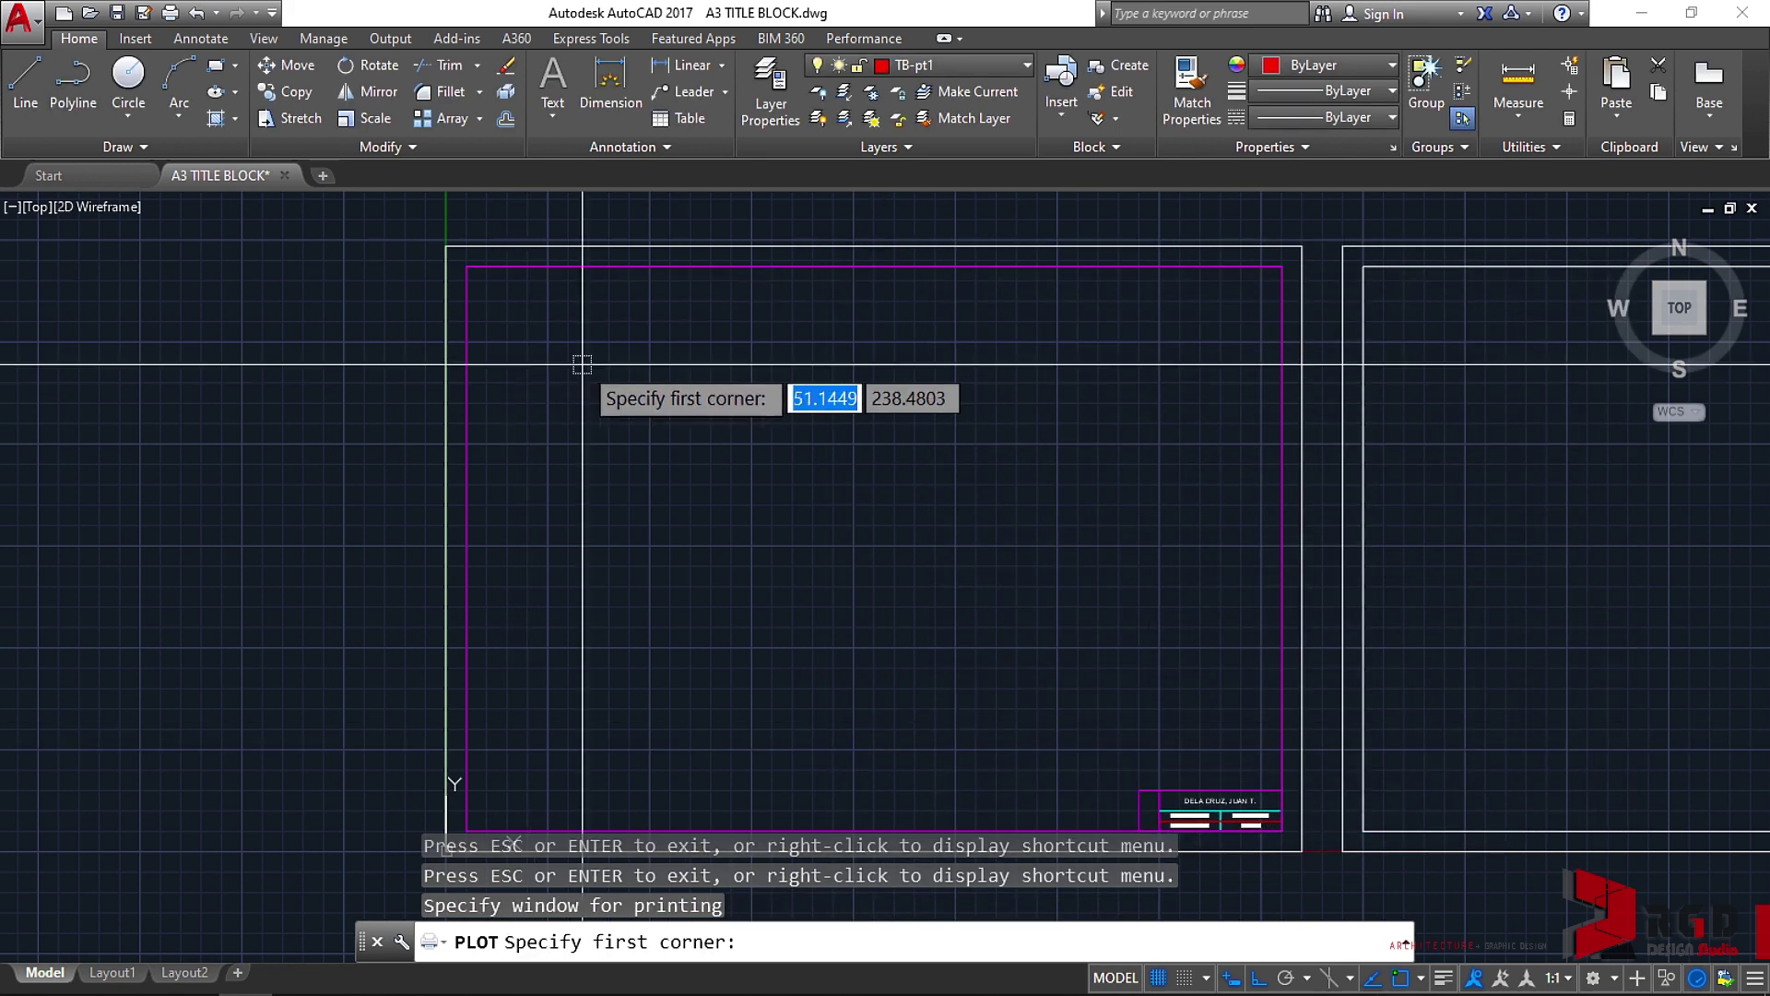
pyautogui.click(447, 245)
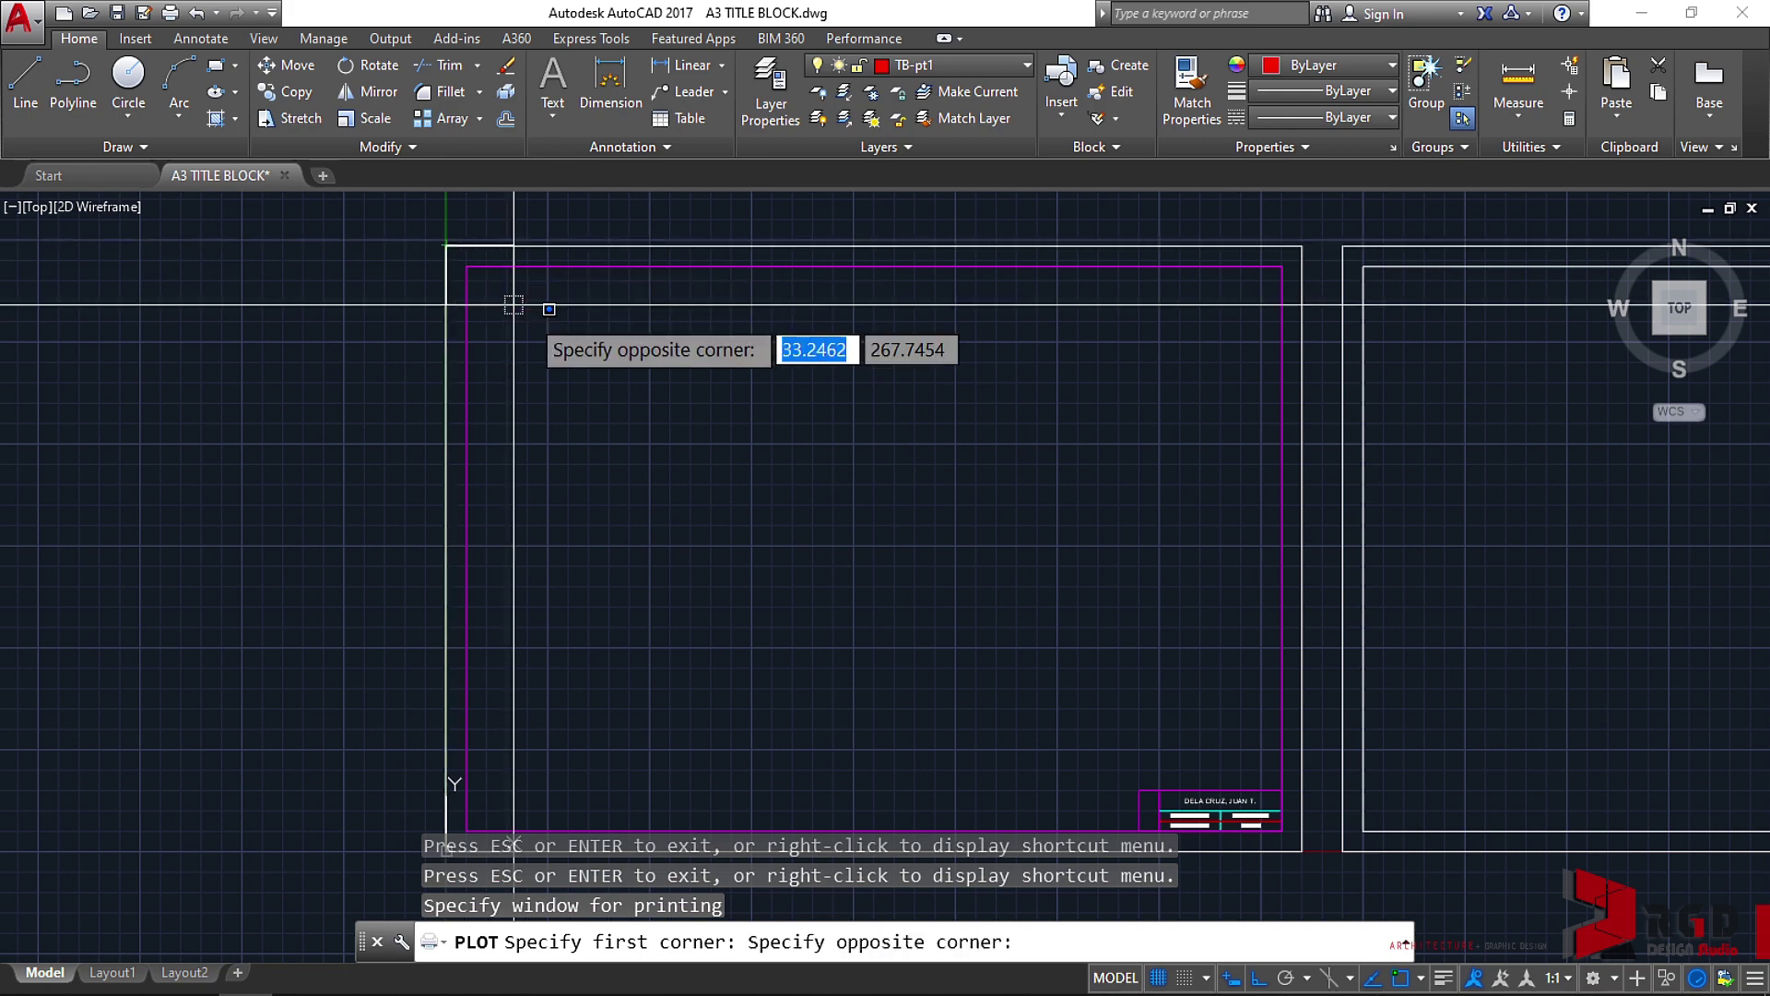
pyautogui.scroll(-5, 802, 489)
pyautogui.scroll(3, 762, 445)
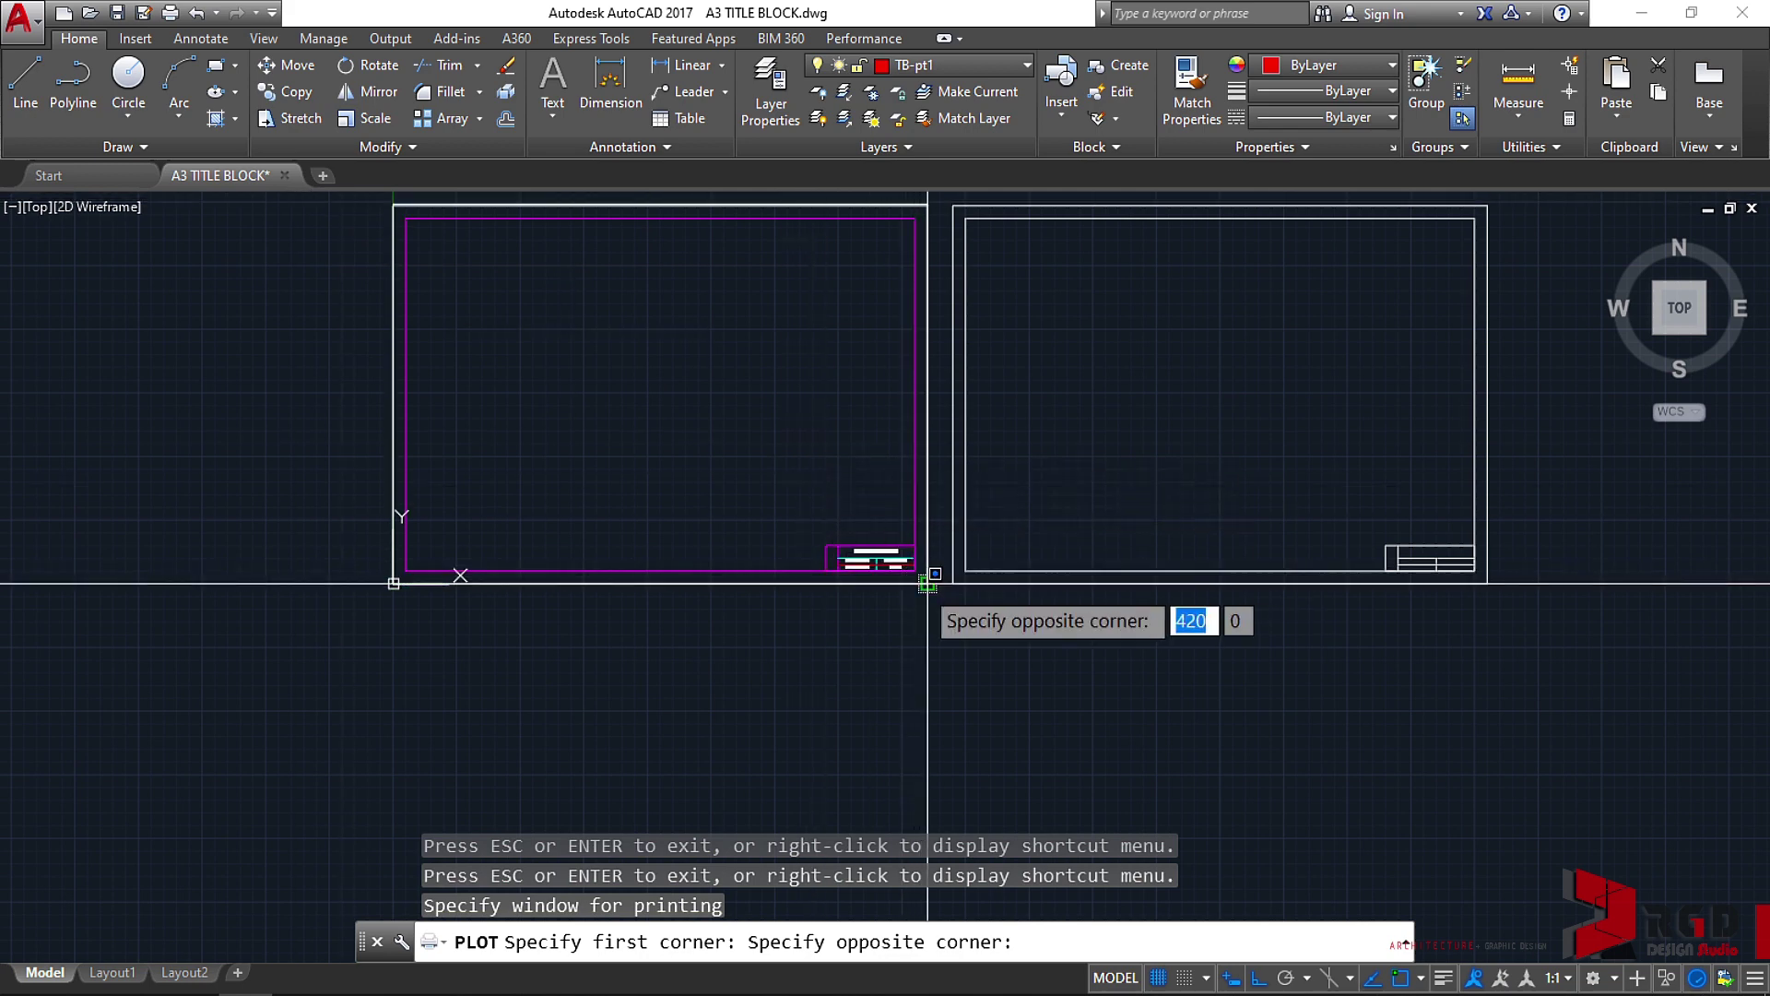
pyautogui.click(926, 583)
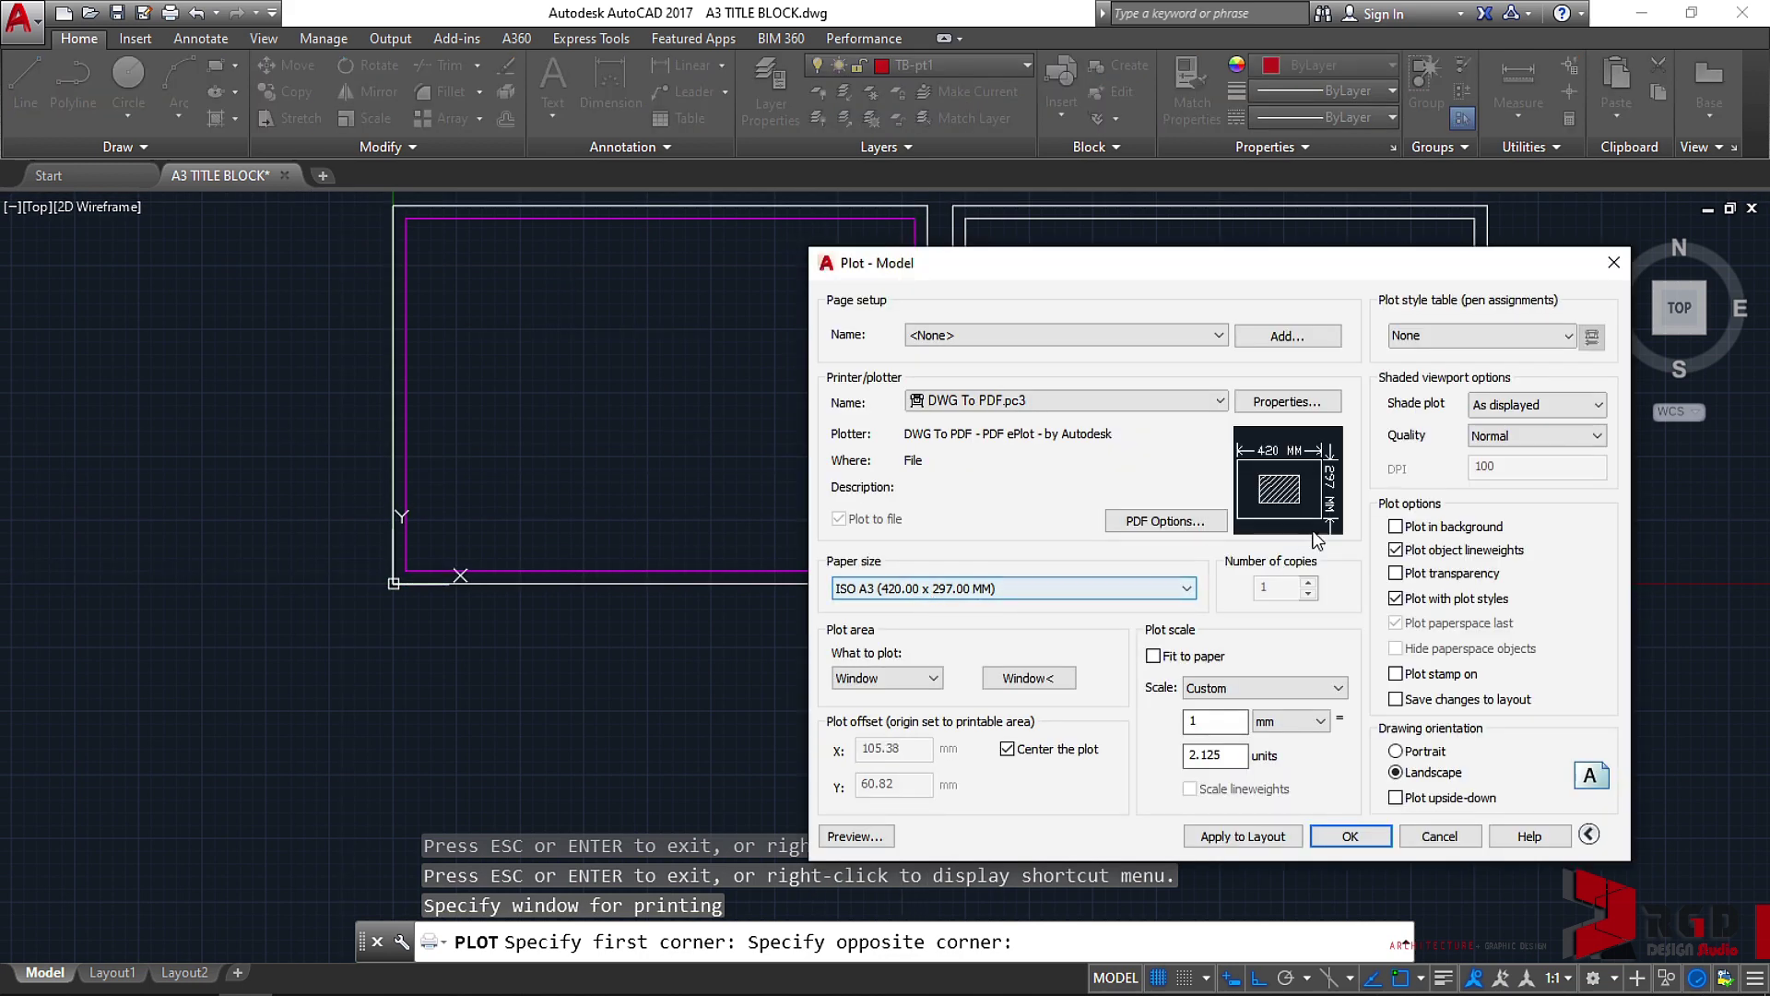
pyautogui.moveTo(1325, 525)
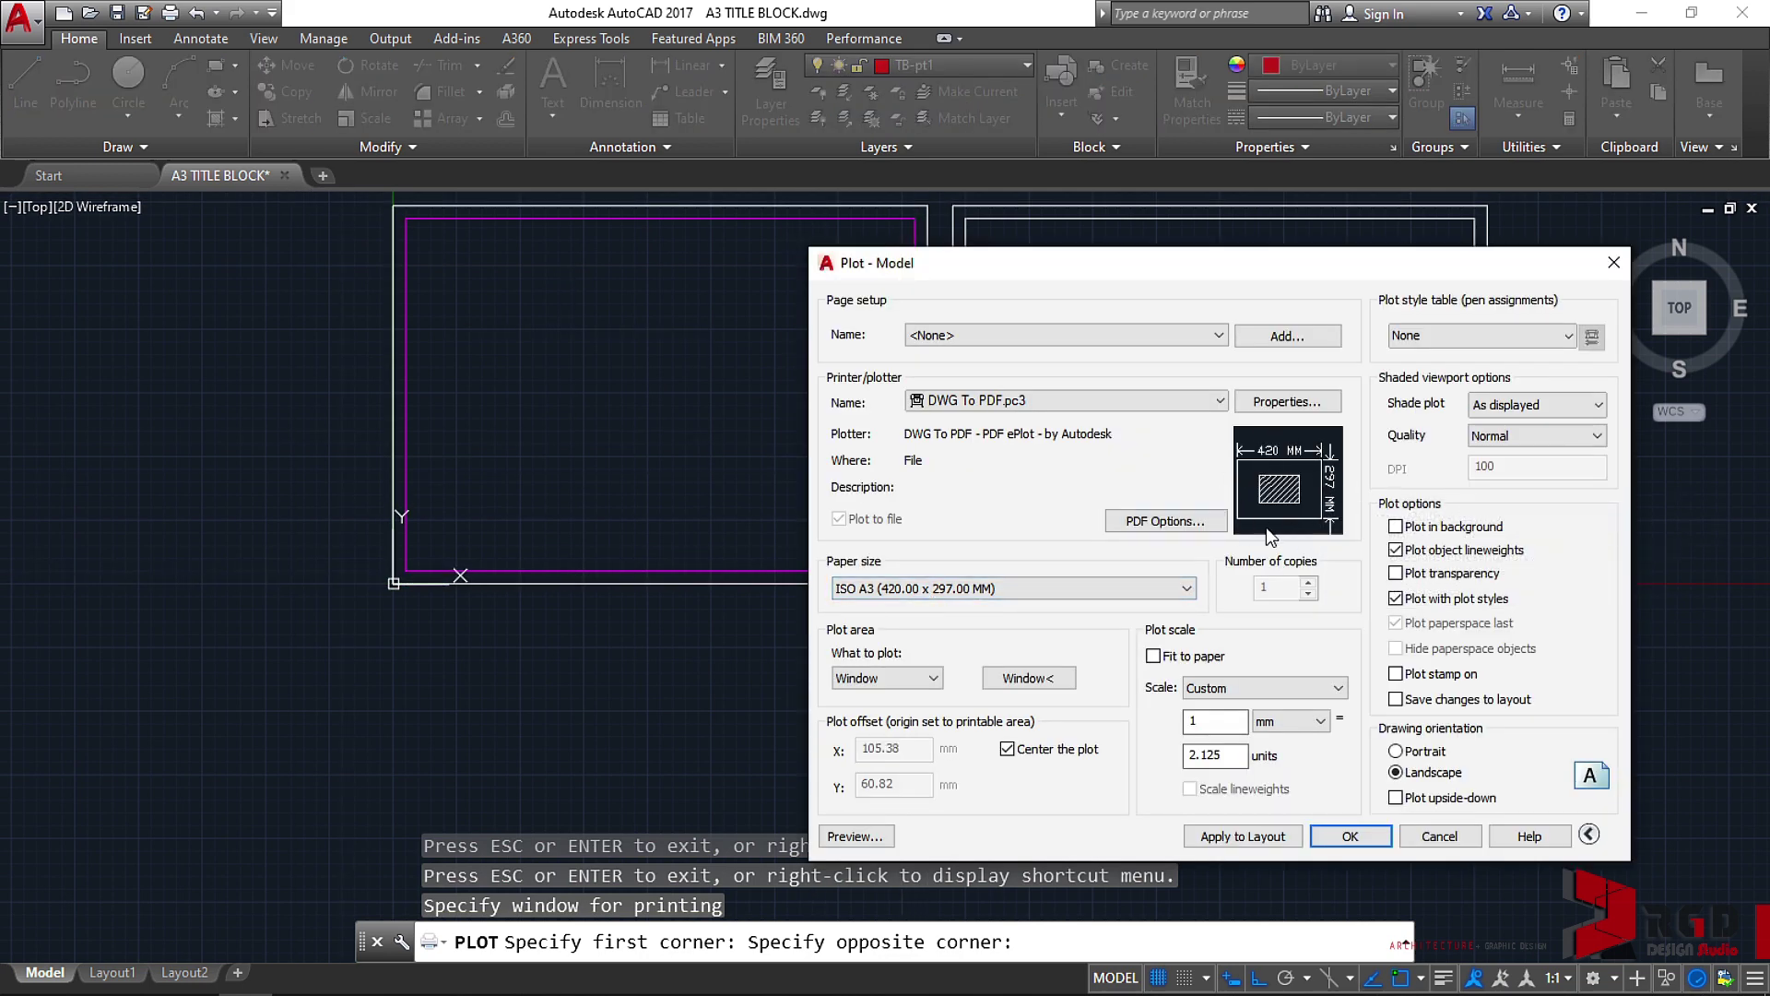
pyautogui.moveTo(1297, 464)
# Step: Choose 1:1 from the plot scale list so 1 mm equals one drawing unit
pyautogui.click(1342, 696)
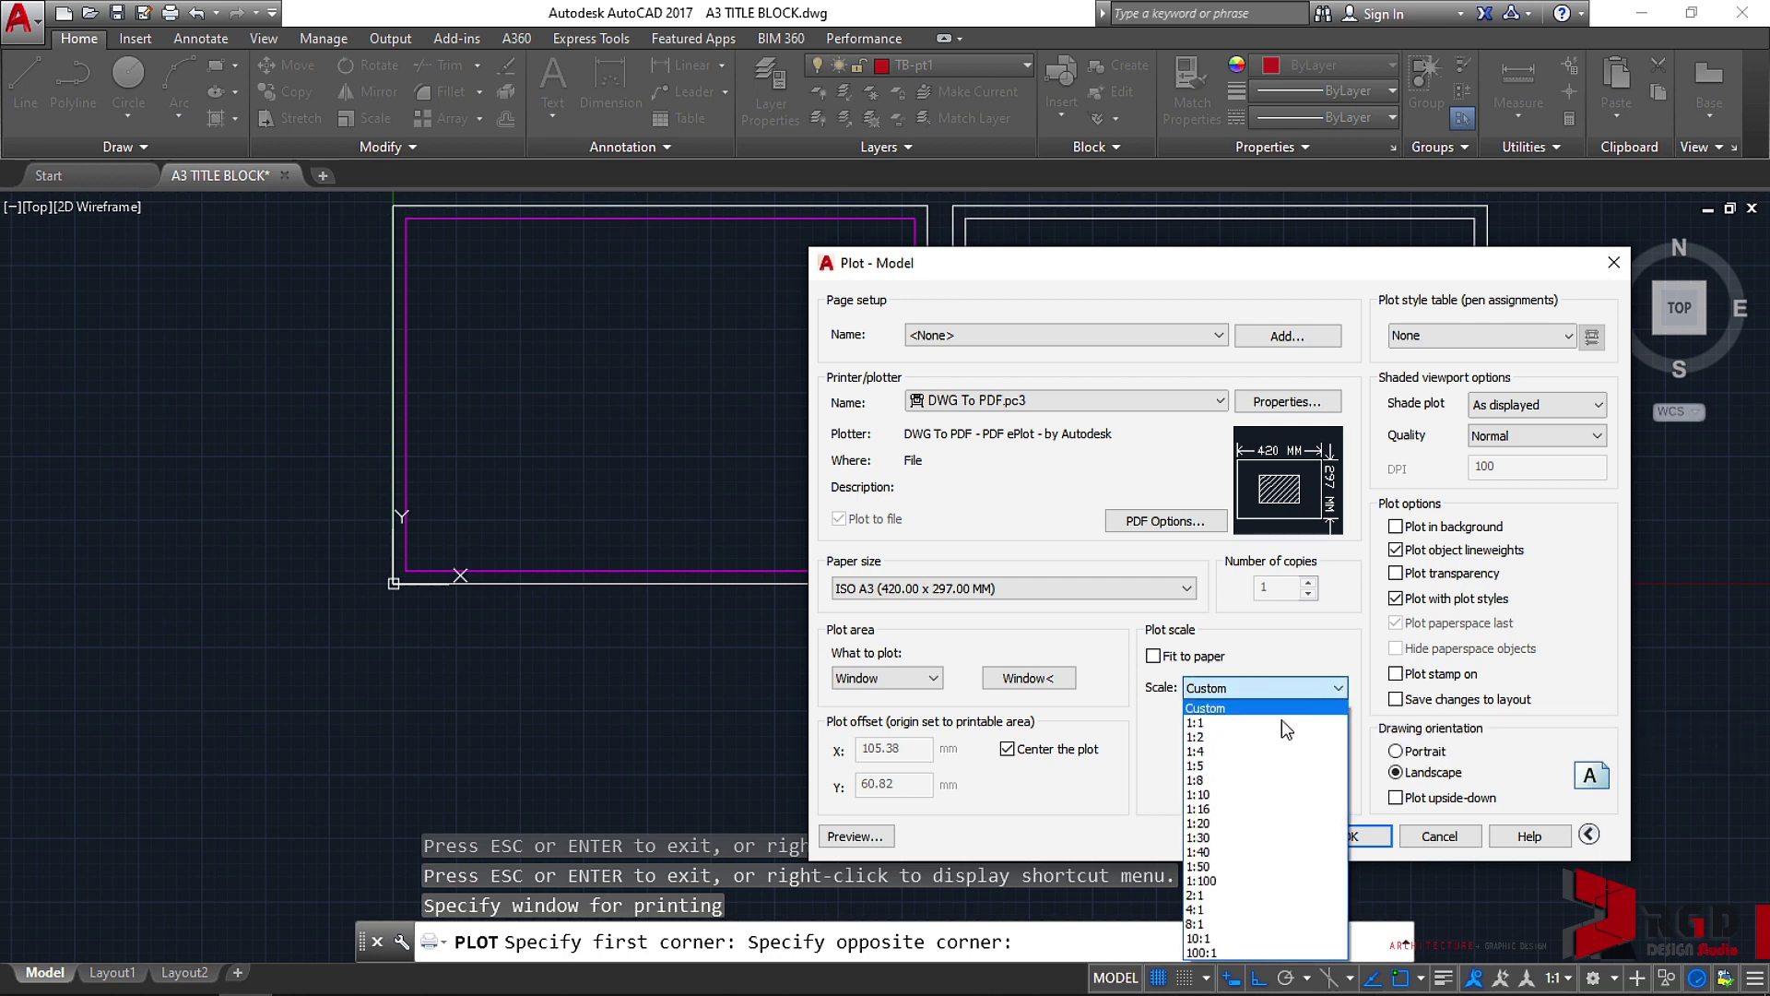
pyautogui.click(1199, 724)
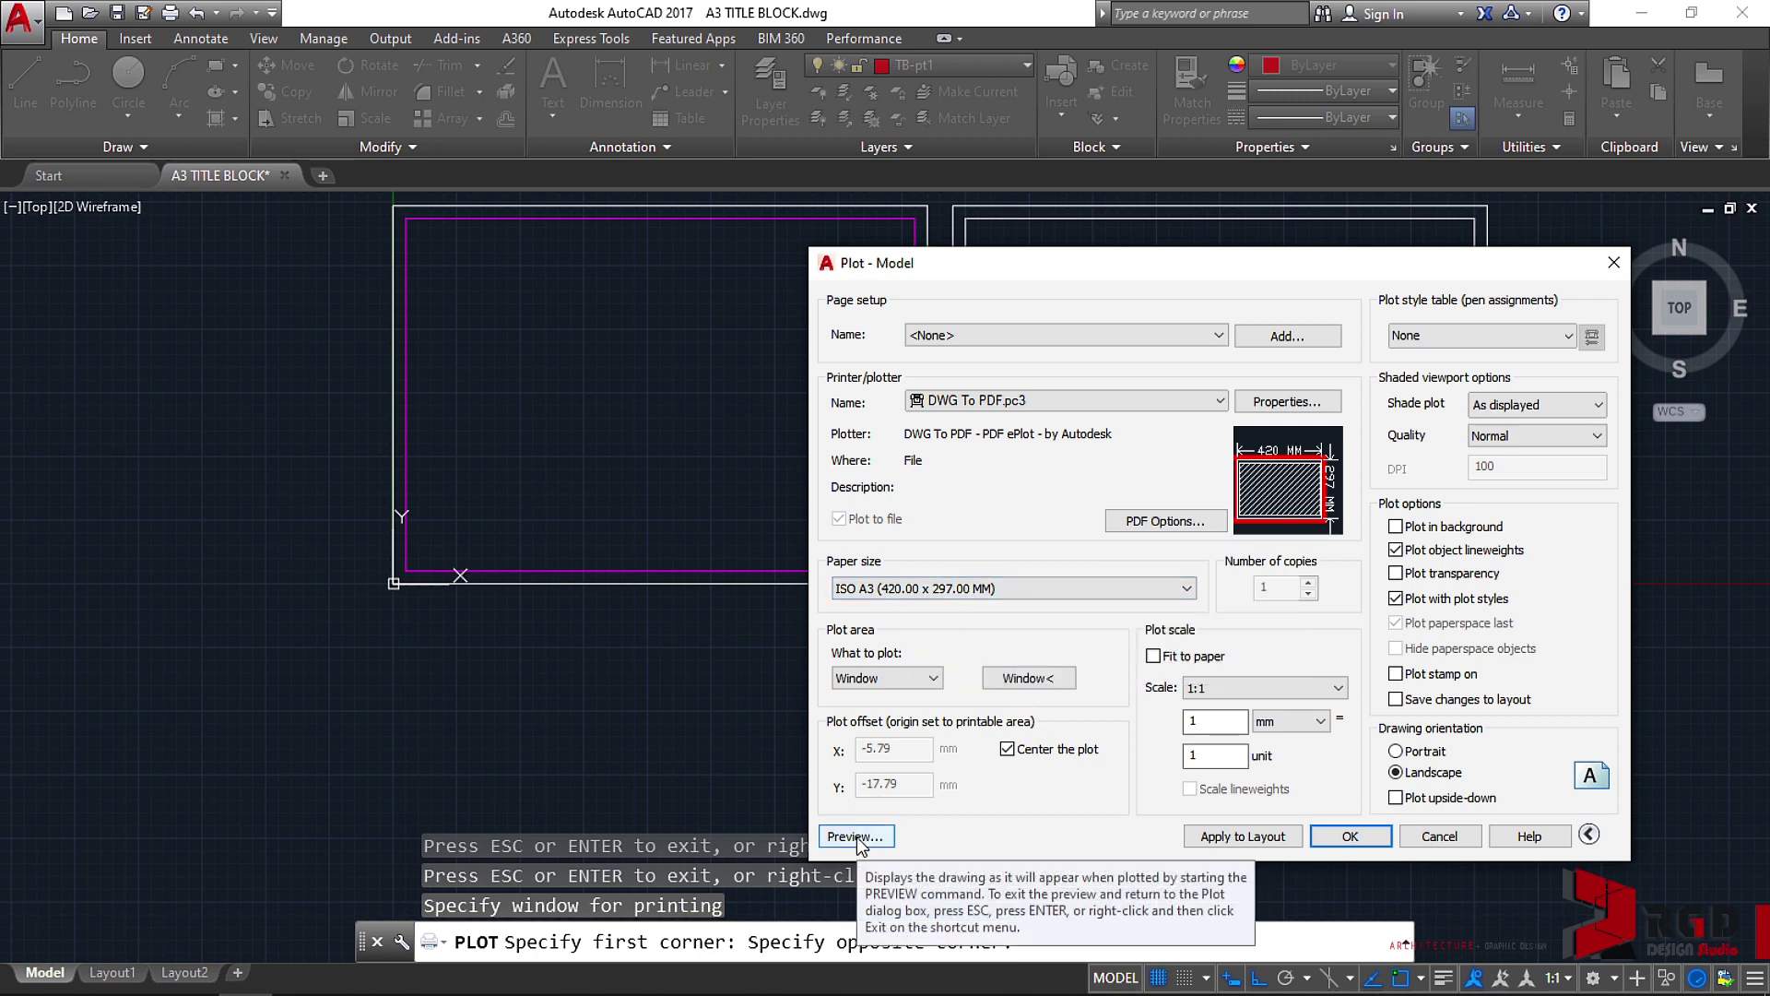
pyautogui.click(857, 835)
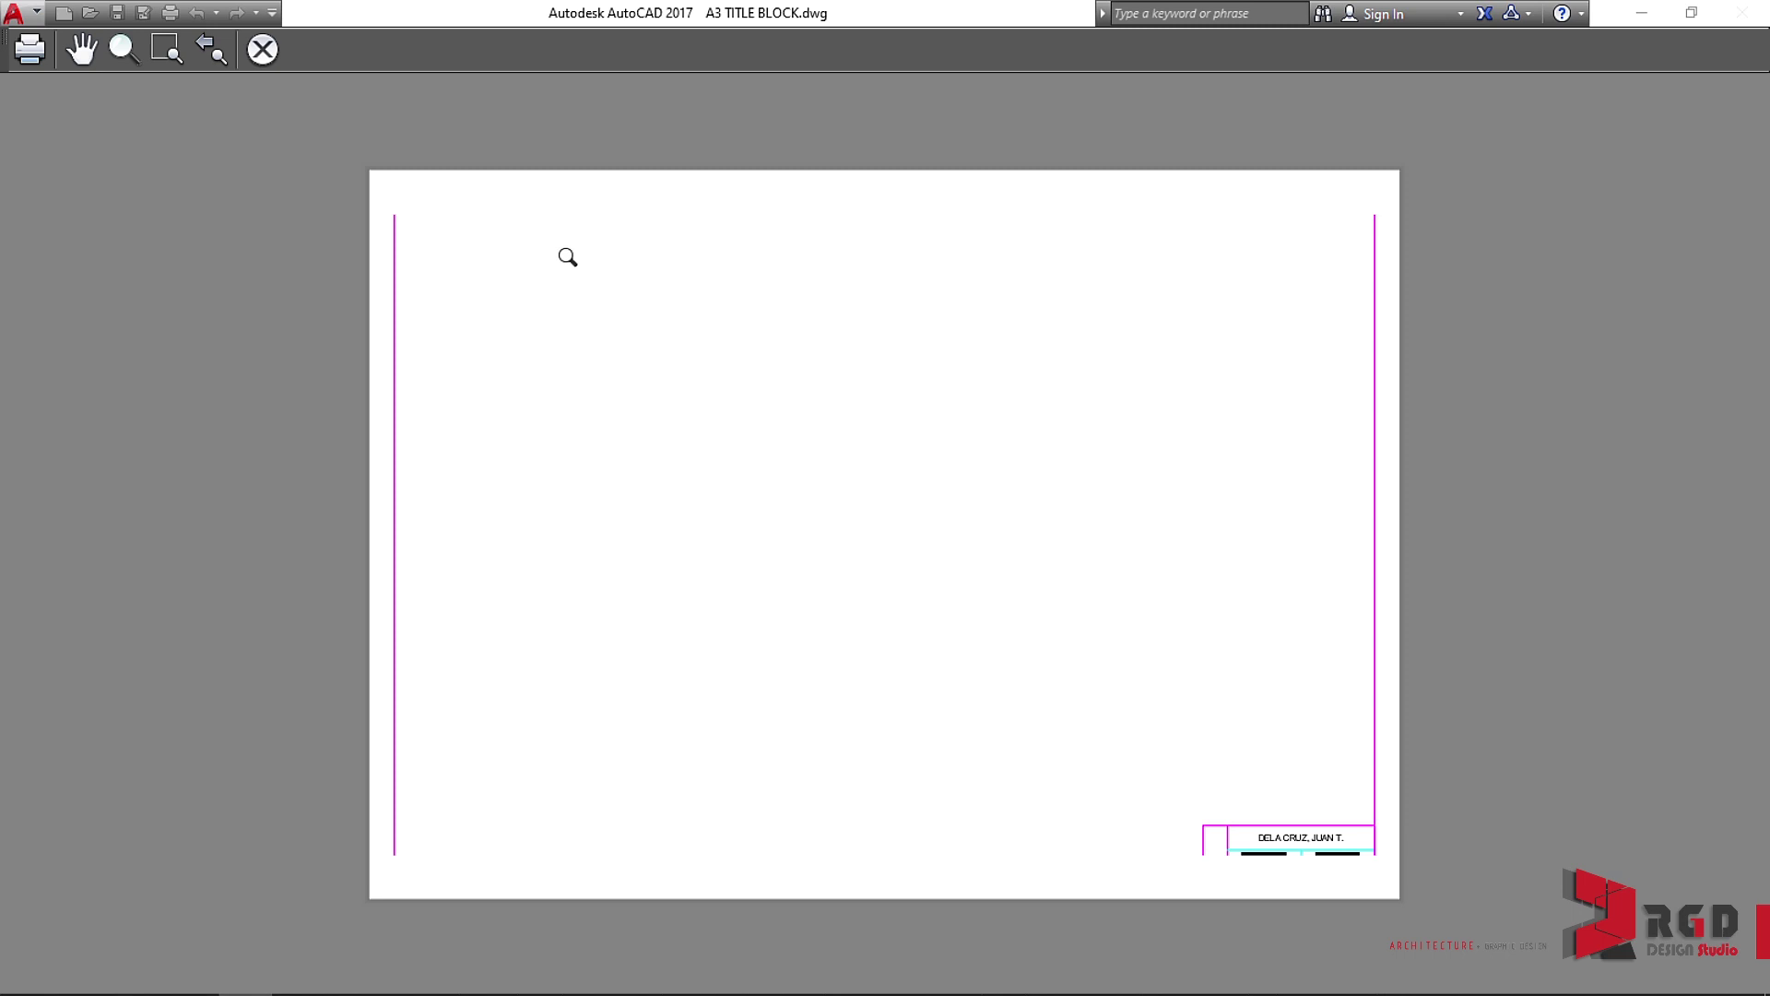
pyautogui.click(275, 52)
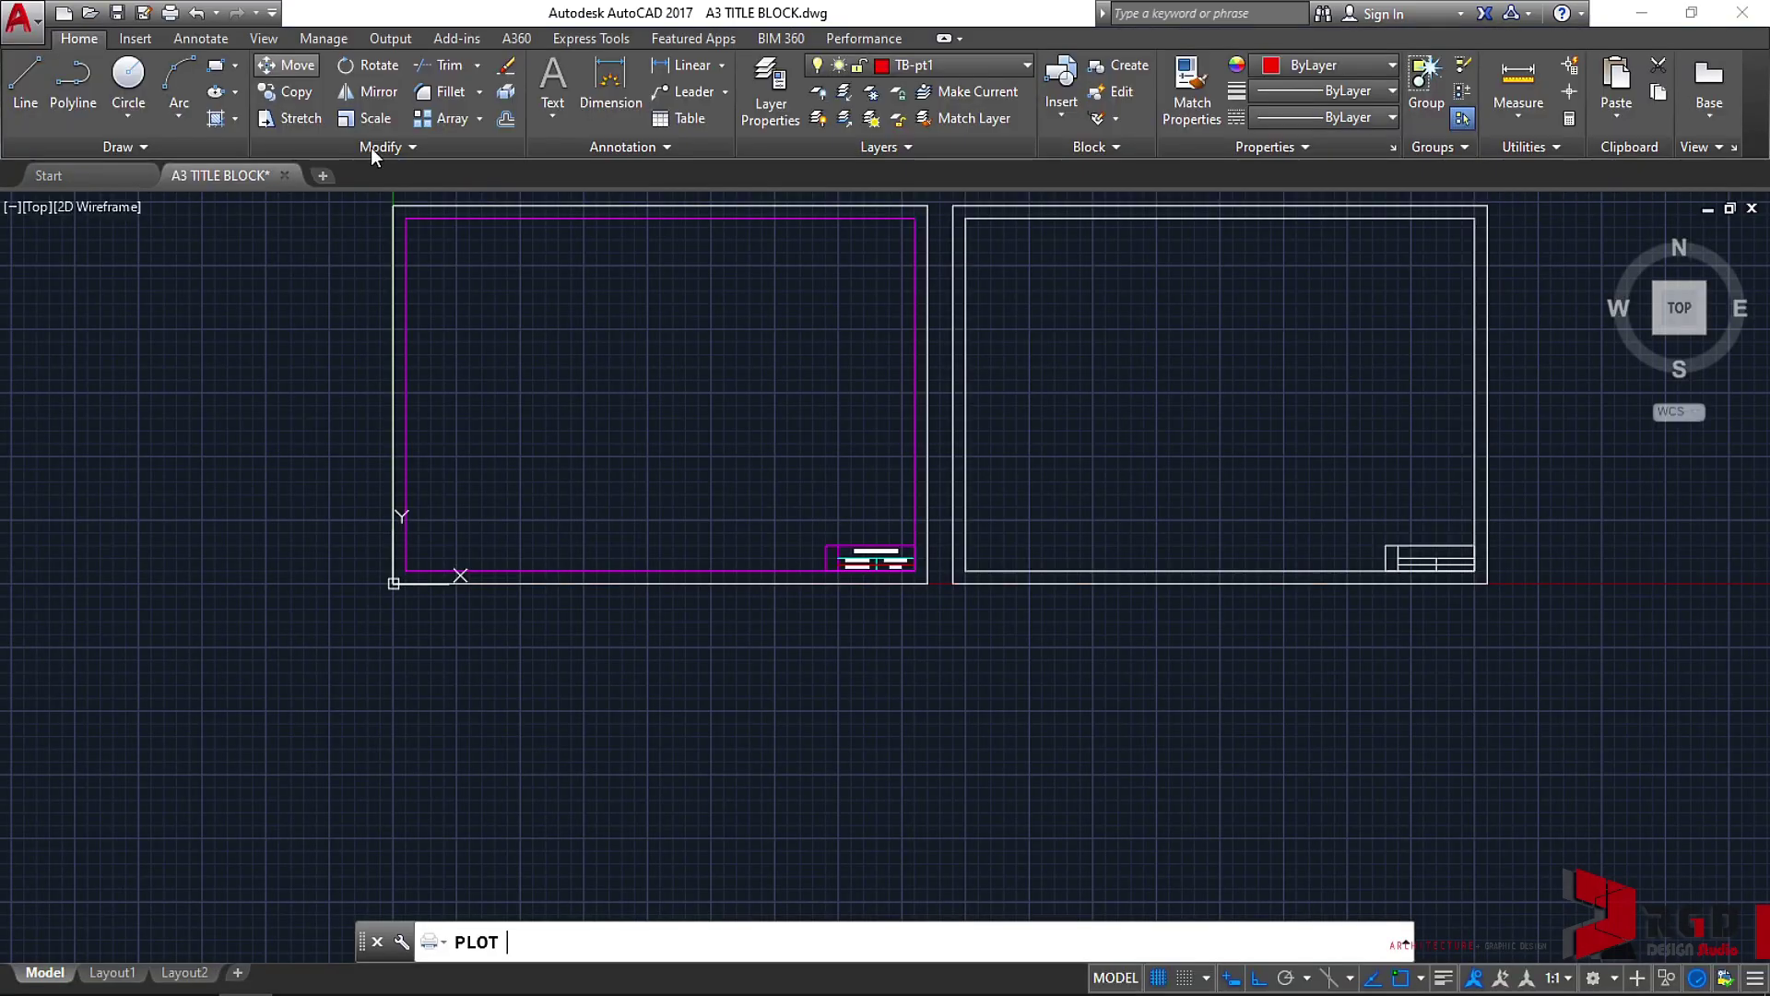